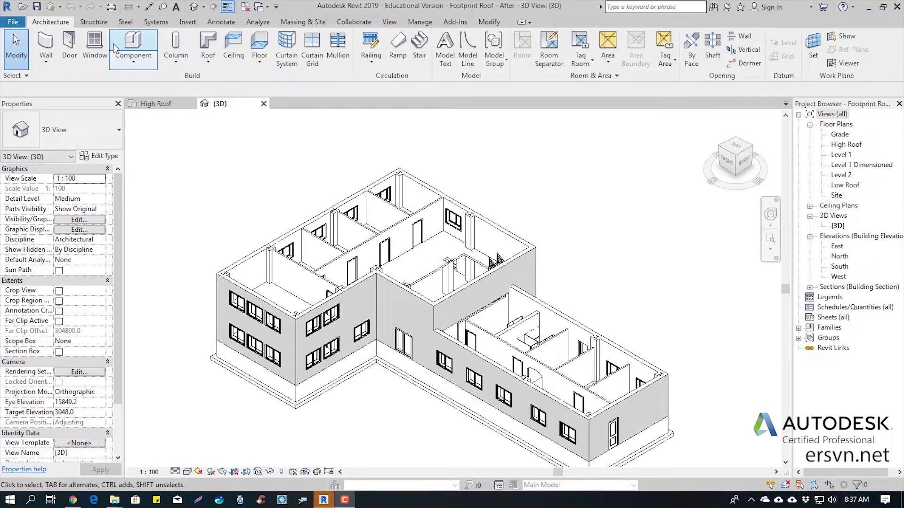
Step: Browse the roof creation options without choosing one, then pan the 3D building view
{"action": "left_click", "coordinate": [207, 66]}
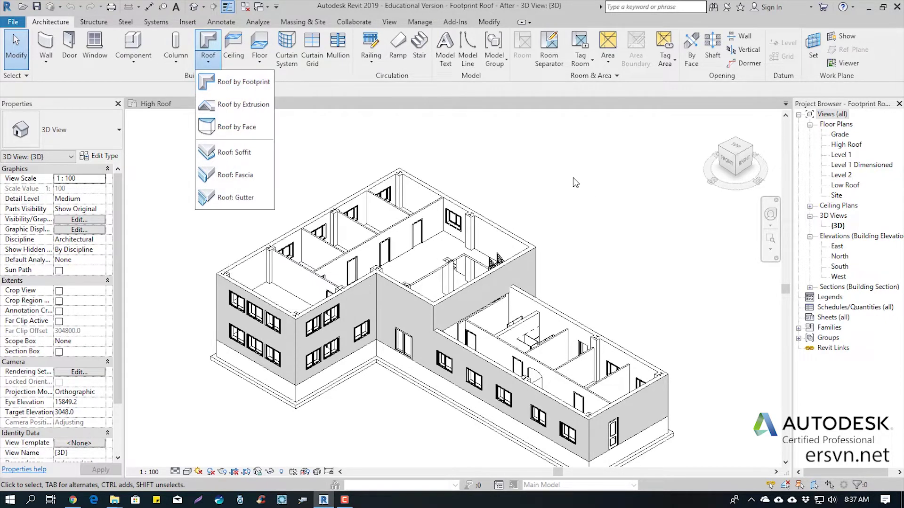
{"action": "left_click", "coordinate": [513, 161]}
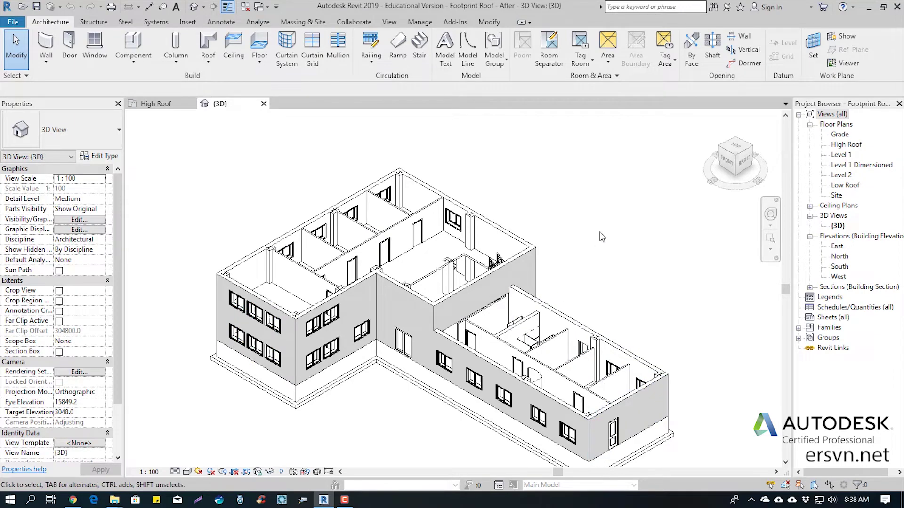
{"action": "middle_click_drag", "start_coordinate": [601, 237], "coordinate": [611, 219]}
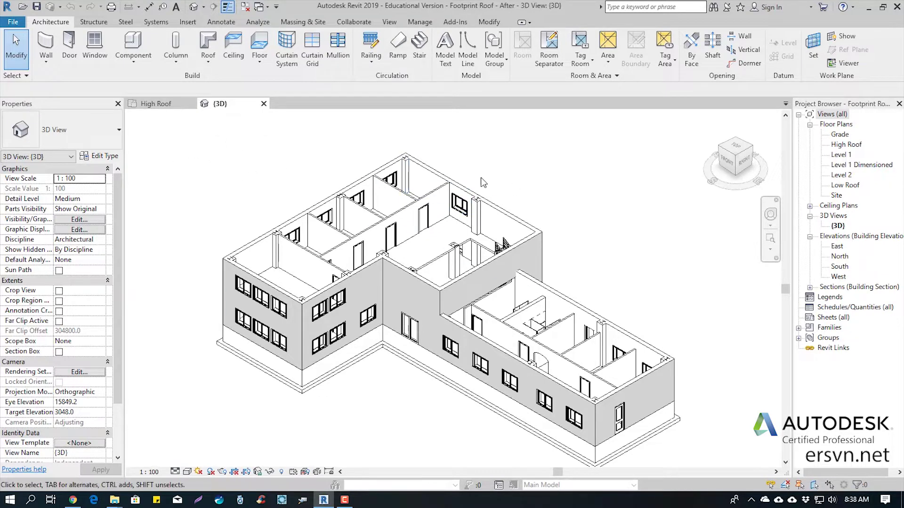
Step: Show the High Roof floor plan, panned and zoomed onto the building outline
{"action": "left_click", "coordinate": [150, 104]}
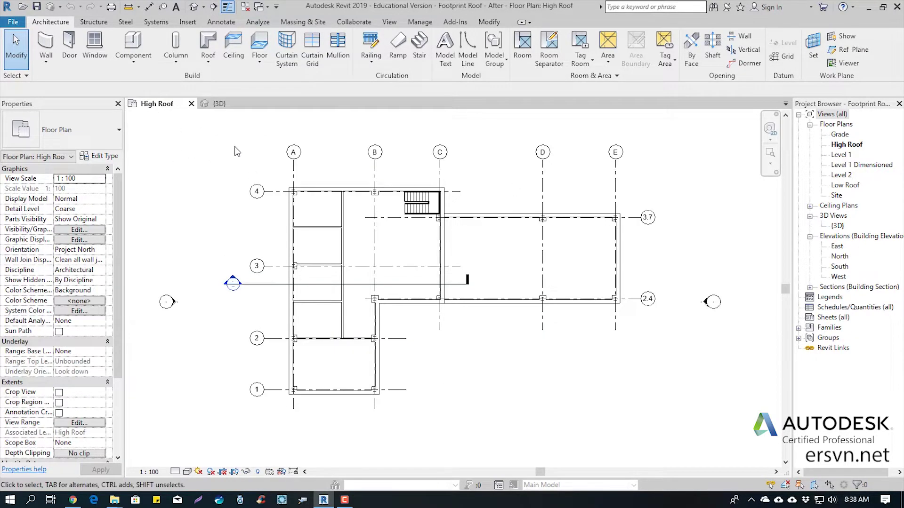
{"action": "middle_click_drag", "start_coordinate": [497, 168], "coordinate": [498, 186]}
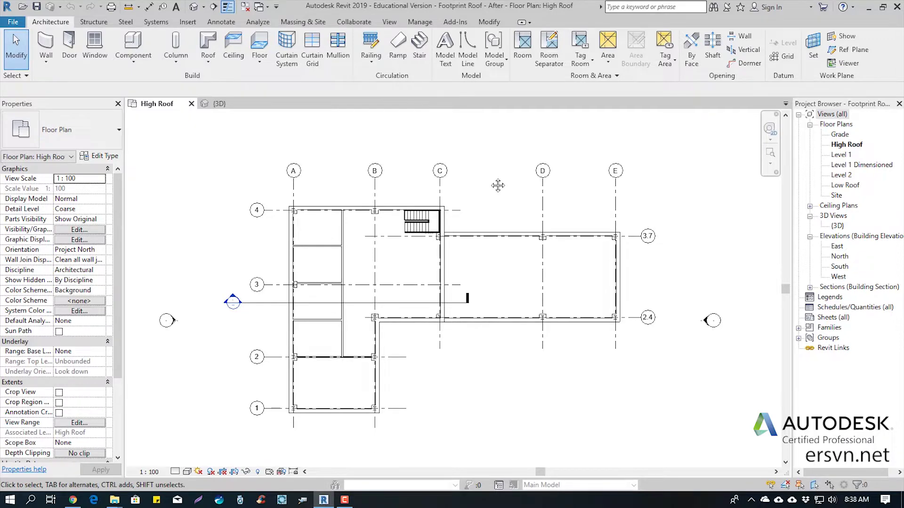
{"action": "middle_click_drag", "start_coordinate": [485, 185], "coordinate": [476, 163]}
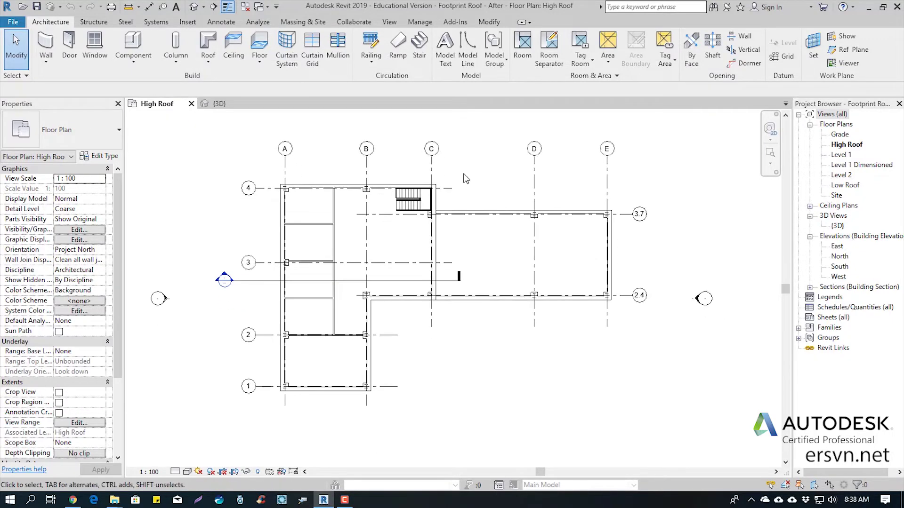
{"action": "scroll", "coordinate": [466, 179], "scroll_direction": "up", "scroll_amount": 1}
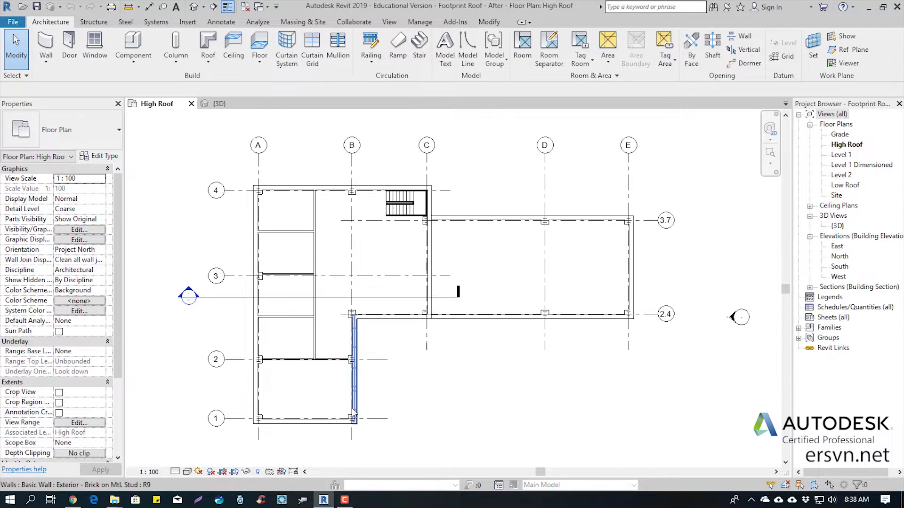
{"action": "middle_click_drag", "start_coordinate": [382, 176], "coordinate": [388, 168]}
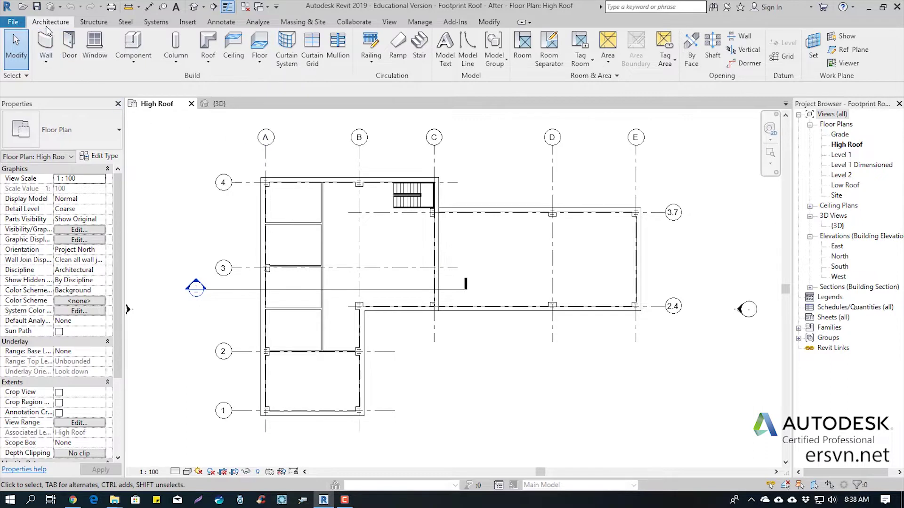
Step: Begin a Roof by Footprint sketch from the Architecture Roof drop-down
{"action": "left_click", "coordinate": [210, 62]}
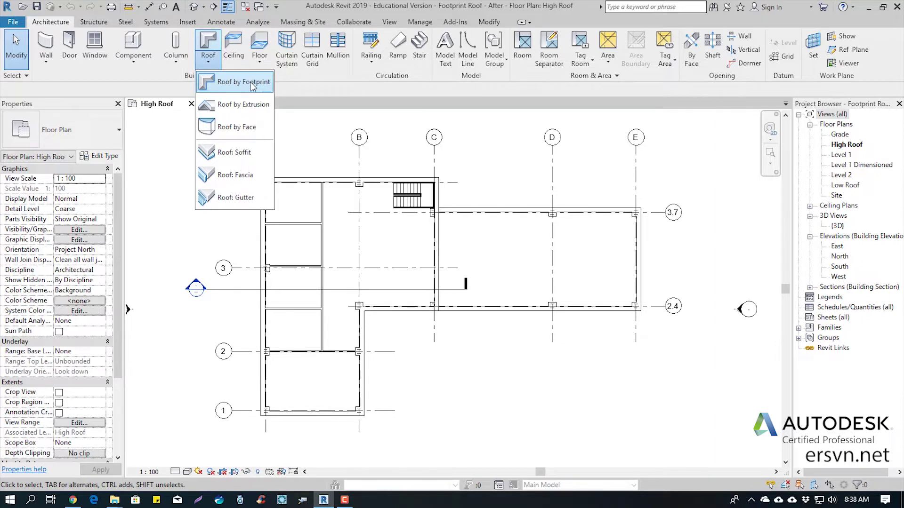
{"action": "left_click", "coordinate": [253, 85]}
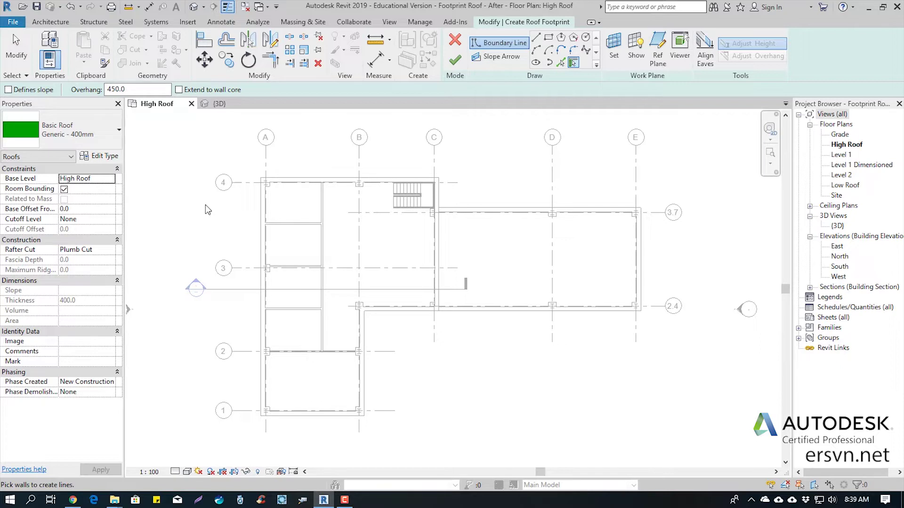
Step: Enable Defines slope, set overhang to 550, and choose the Generic - 125mm roof type
{"action": "left_click", "coordinate": [8, 90]}
{"action": "left_click_drag", "start_coordinate": [130, 92], "coordinate": [105, 90]}
{"action": "type", "text": "5"}
{"action": "type", "text": "0"}
{"action": "left_click", "coordinate": [55, 137]}
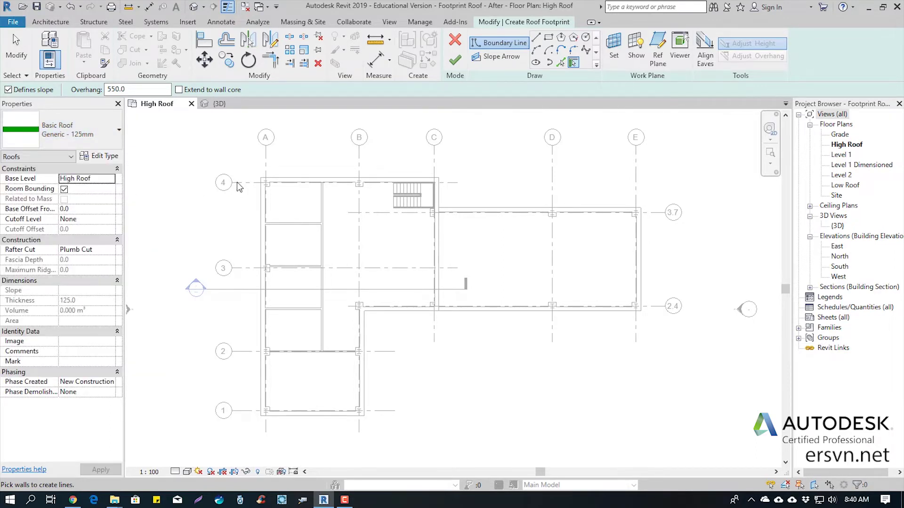
{"action": "scroll", "coordinate": [275, 179], "scroll_direction": "up", "scroll_amount": 1}
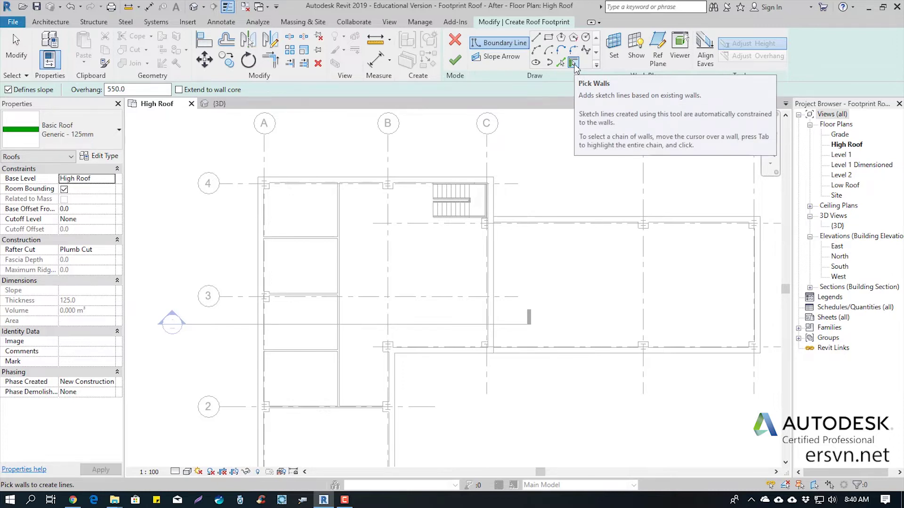
Step: Add a roof edge along the top wall and set its slope to 20°
{"action": "left_click", "coordinate": [311, 179]}
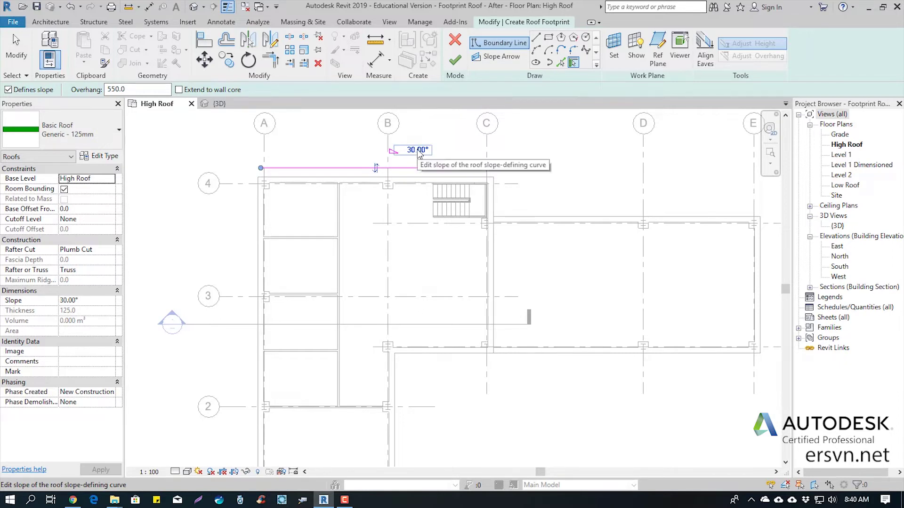
{"action": "left_click", "coordinate": [419, 150]}
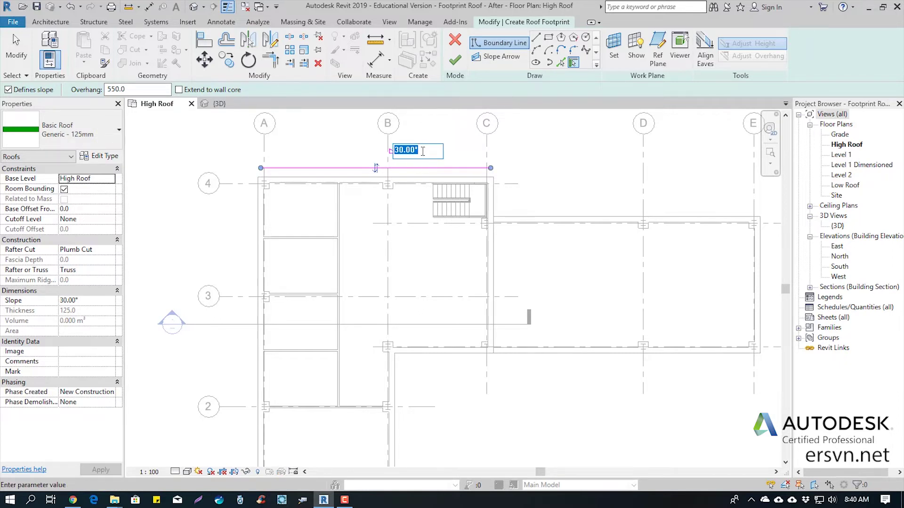
{"action": "type", "text": "20"}
{"action": "key", "text": "Return"}
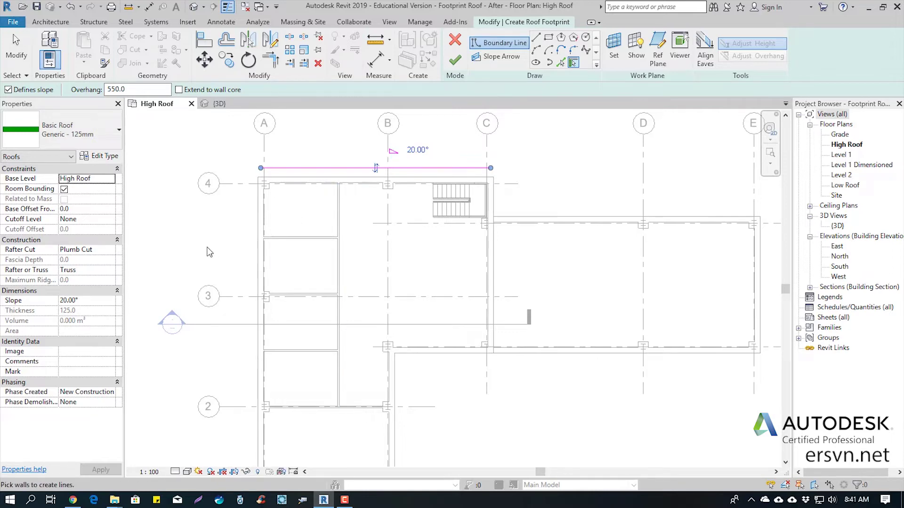
Step: Add sloped roof edges along the left, bottom and interior right walls
{"action": "scroll", "coordinate": [299, 233], "scroll_direction": "down", "scroll_amount": 2}
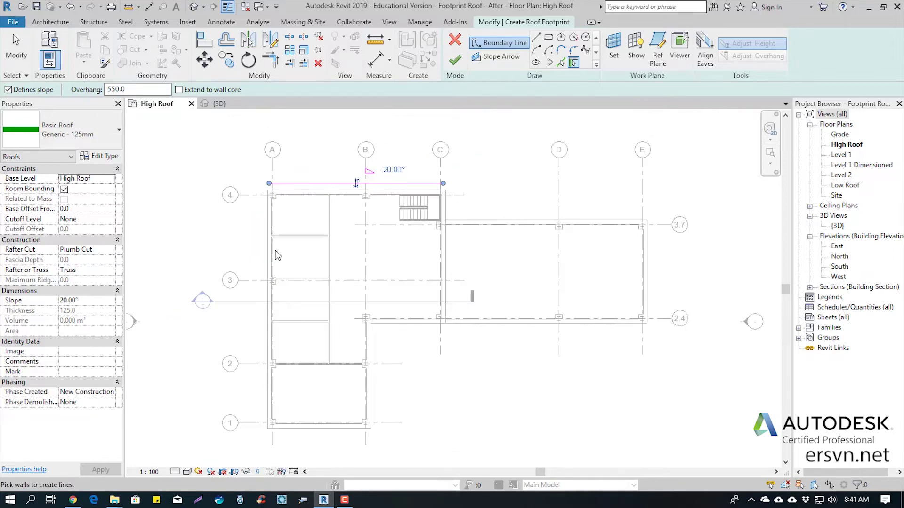
{"action": "left_click", "coordinate": [270, 259]}
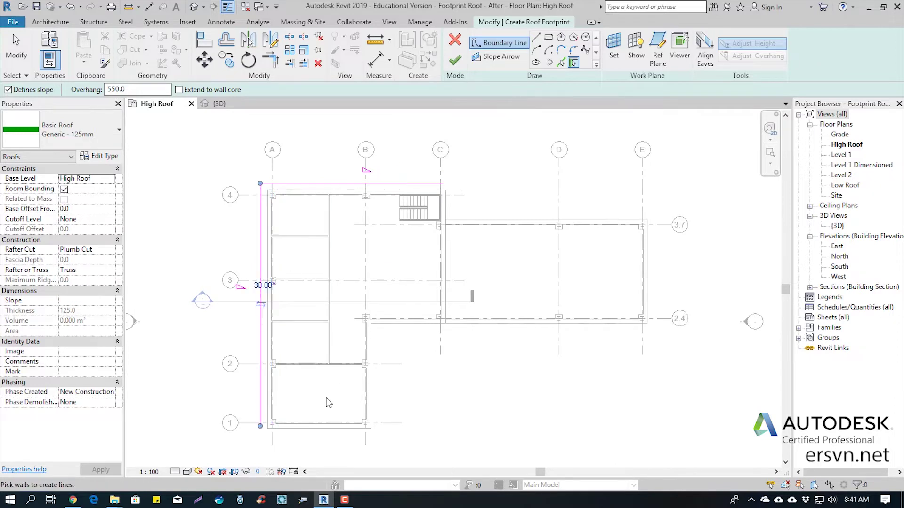
{"action": "left_click", "coordinate": [336, 427]}
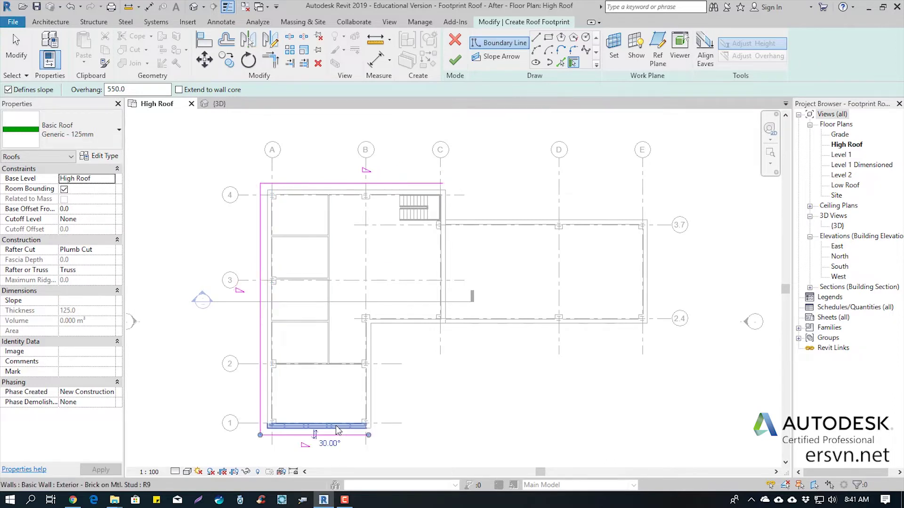
{"action": "left_click", "coordinate": [448, 256]}
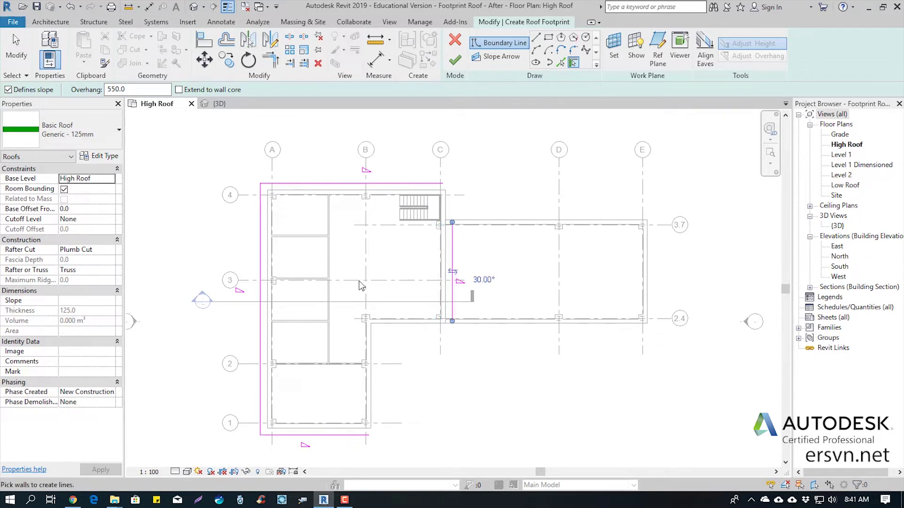
{"action": "scroll", "coordinate": [379, 263], "scroll_direction": "up", "scroll_amount": 1}
{"action": "middle_click_drag", "start_coordinate": [380, 262], "coordinate": [395, 225]}
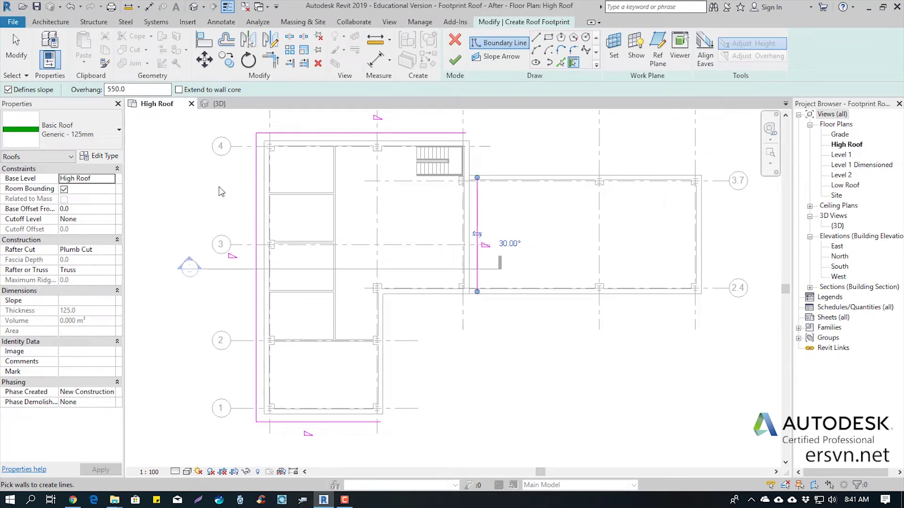
Step: Trim the top/right and bottom/right roof edges into closed corners
{"action": "left_click", "coordinate": [14, 40]}
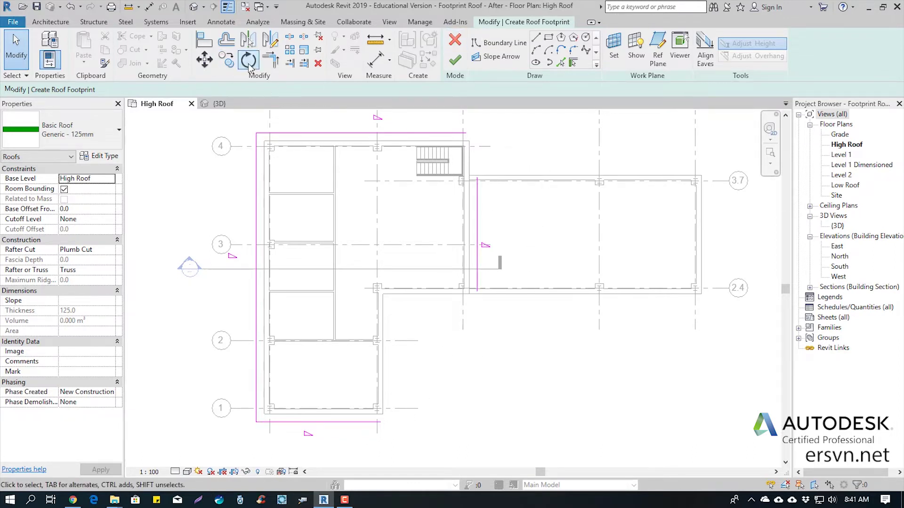
{"action": "left_click", "coordinate": [271, 61]}
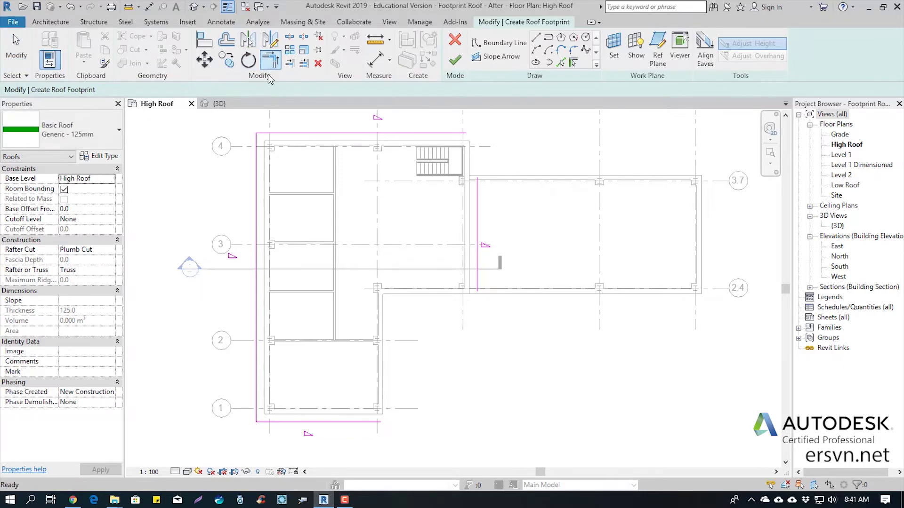
{"action": "left_click", "coordinate": [478, 200]}
{"action": "left_click", "coordinate": [446, 136]}
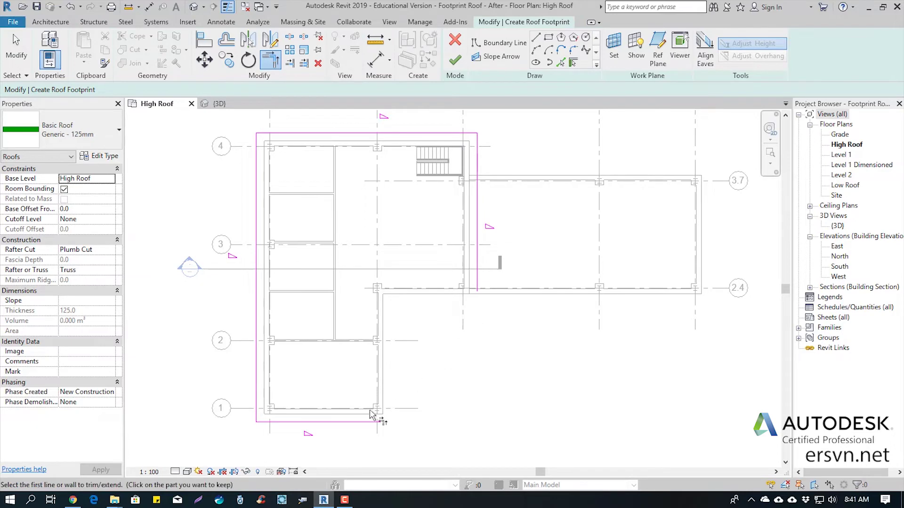
{"action": "left_click", "coordinate": [368, 427]}
{"action": "left_click", "coordinate": [480, 292]}
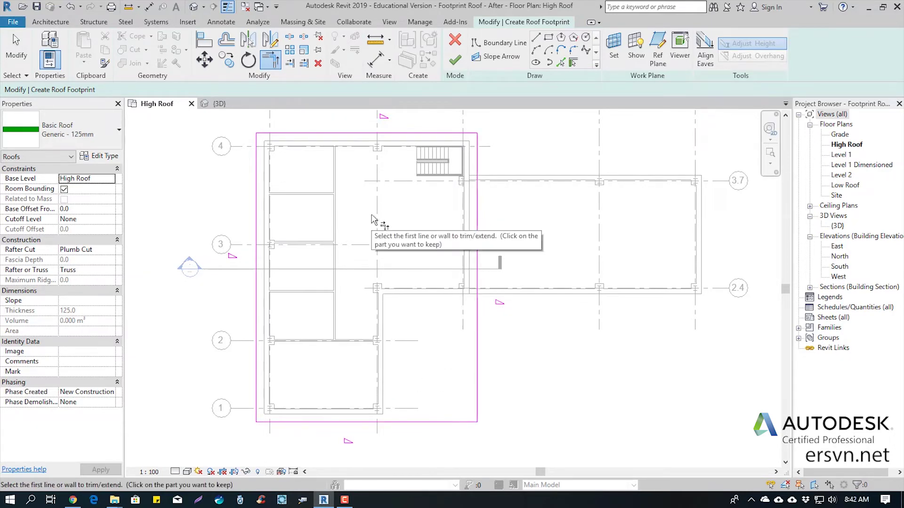
{"action": "key", "text": "Escape"}
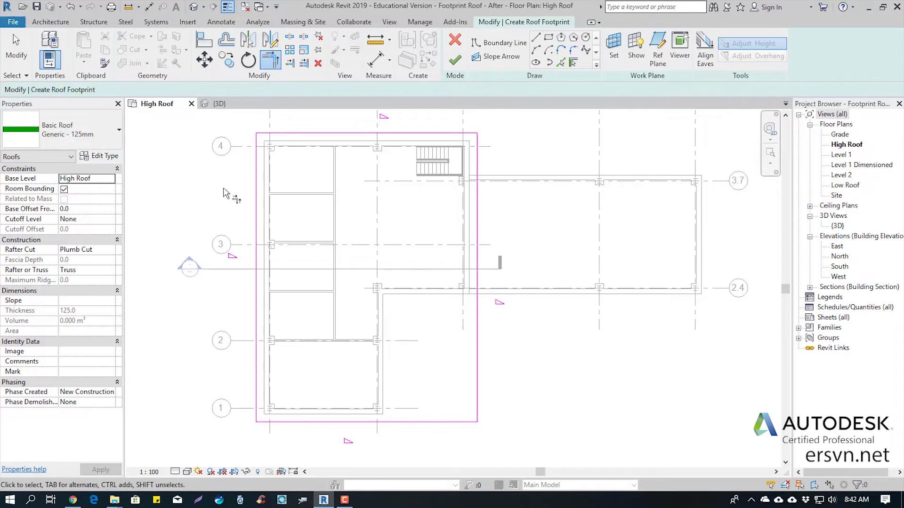
Step: Select the right and bottom roof edges to check their slopes, then deselect
{"action": "left_click", "coordinate": [477, 343]}
{"action": "left_click", "coordinate": [386, 422]}
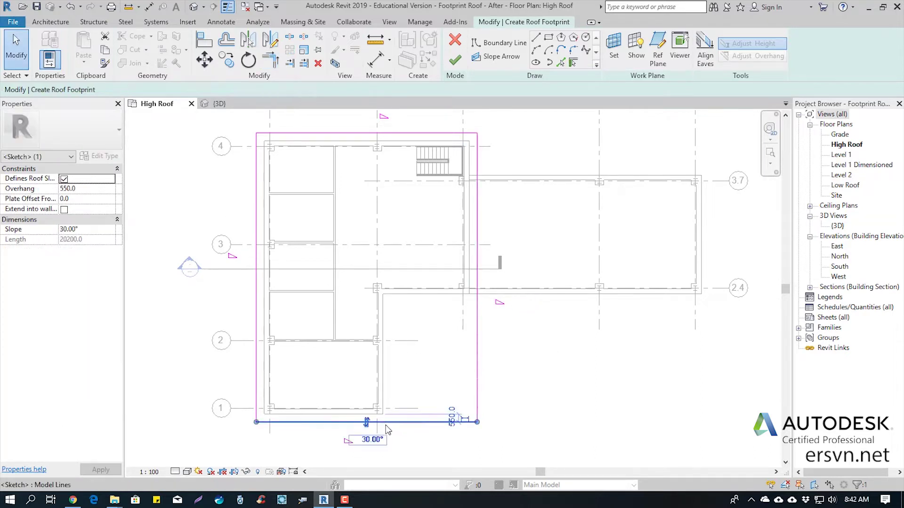
{"action": "left_click", "coordinate": [257, 369]}
Step: Select all the high wing's footprint lines and change their slope to 20°
{"action": "left_click", "coordinate": [536, 345]}
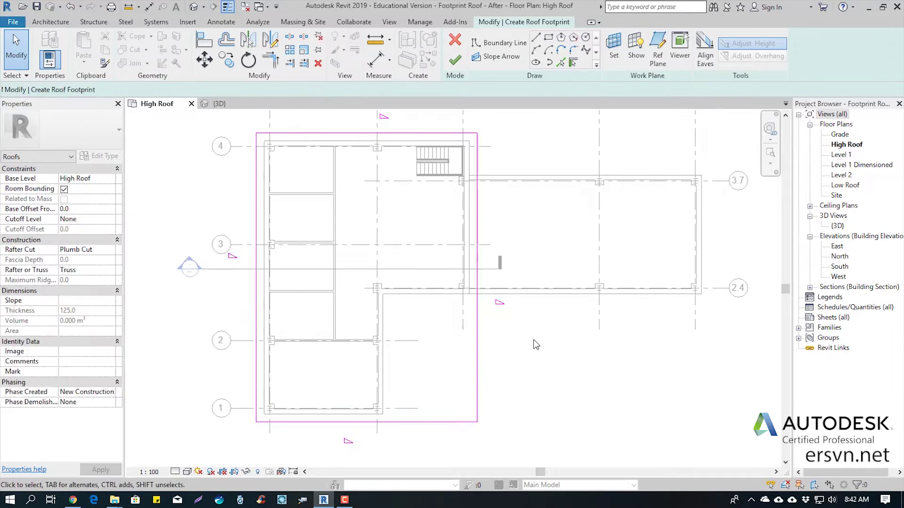
{"action": "mouse_move", "coordinate": [508, 445]}
{"action": "left_mouse_down"}
{"action": "mouse_move", "coordinate": [198, 238]}
{"action": "mouse_move", "coordinate": [184, 238]}
{"action": "left_mouse_up"}
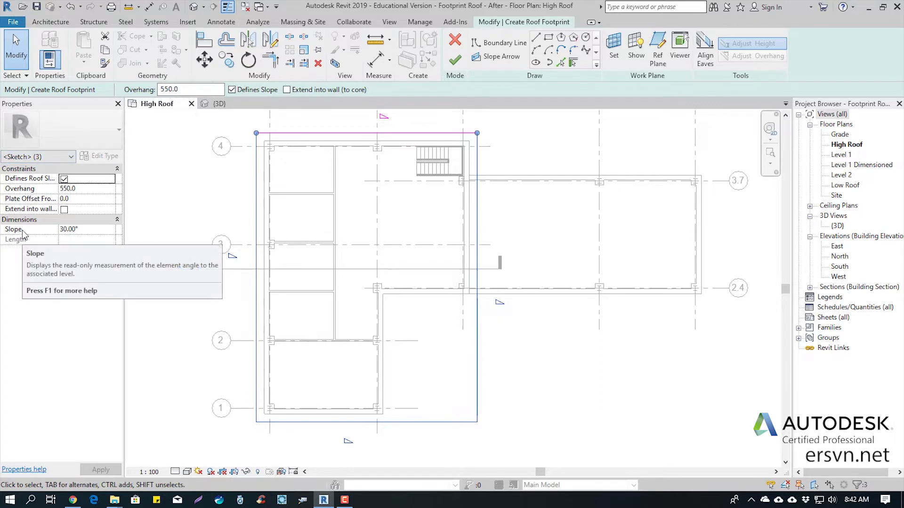
{"action": "left_click", "coordinate": [90, 231]}
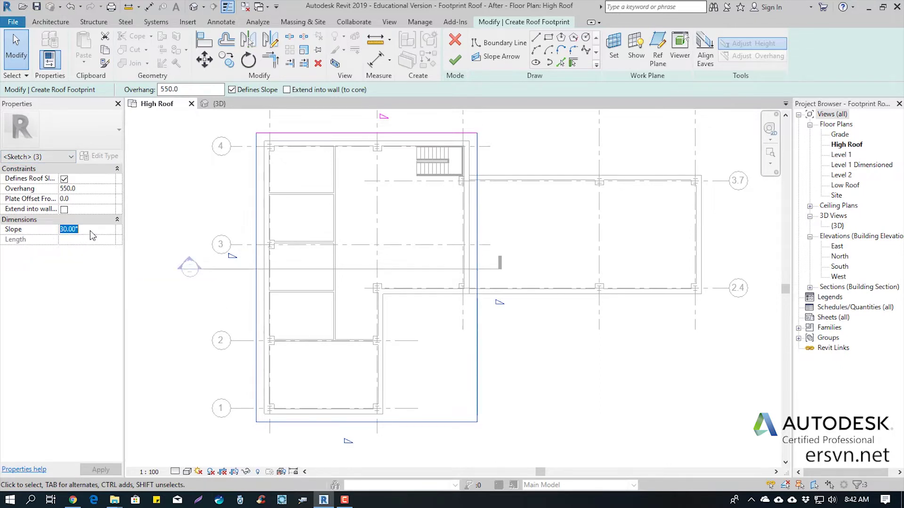
{"action": "type", "text": "20"}
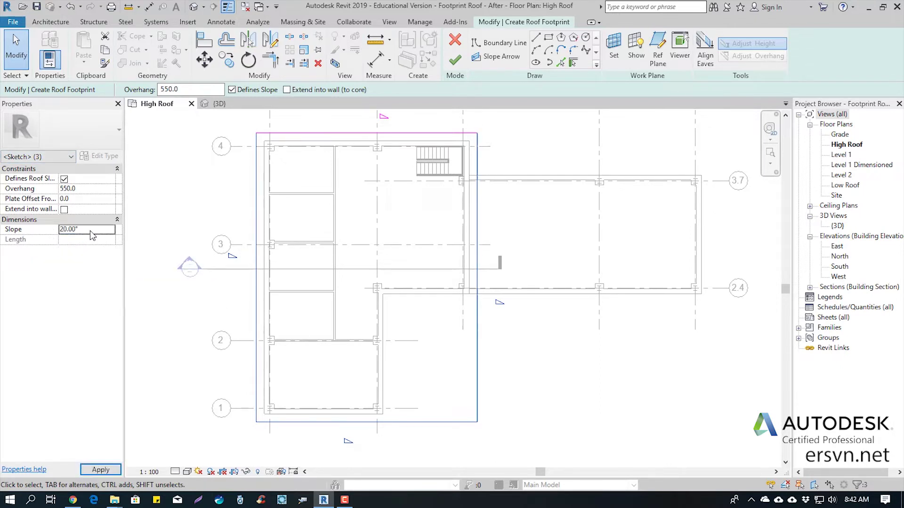
{"action": "left_click", "coordinate": [386, 133]}
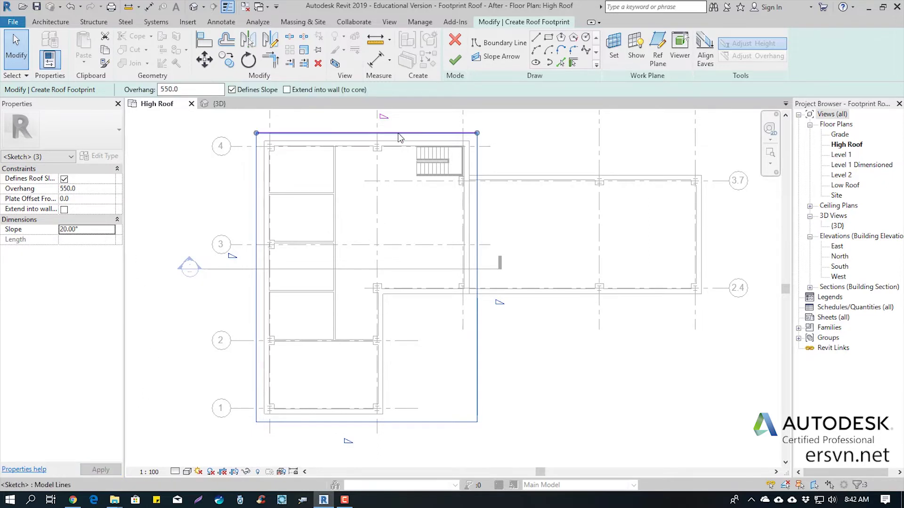
{"action": "left_click", "coordinate": [477, 264]}
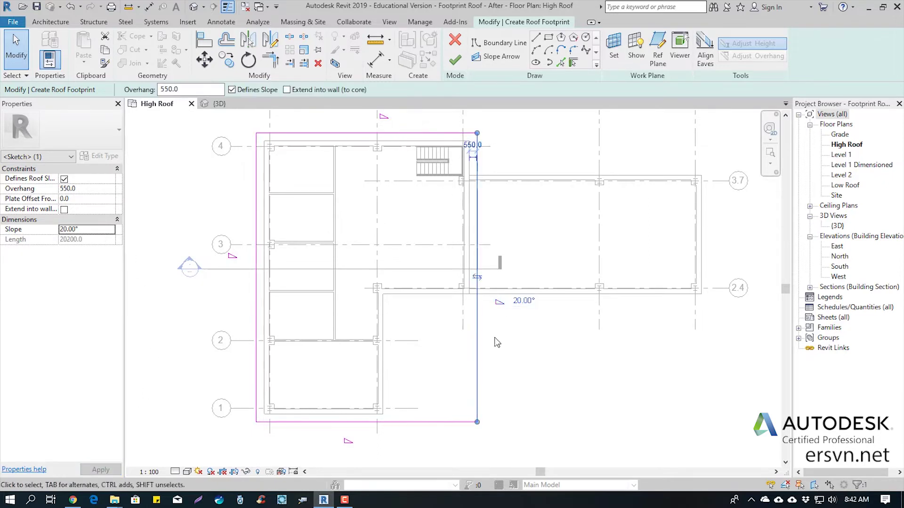
{"action": "left_click", "coordinate": [561, 369]}
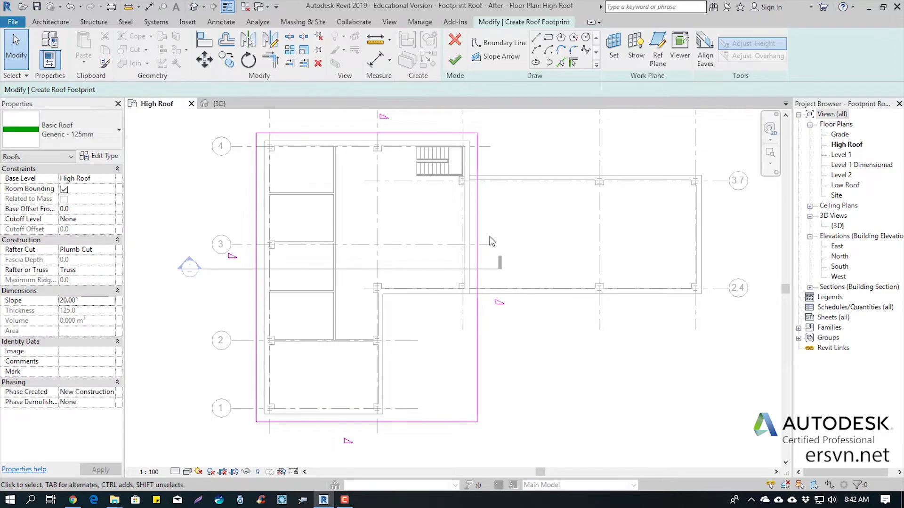
{"action": "middle_click_drag", "start_coordinate": [519, 216], "coordinate": [505, 232]}
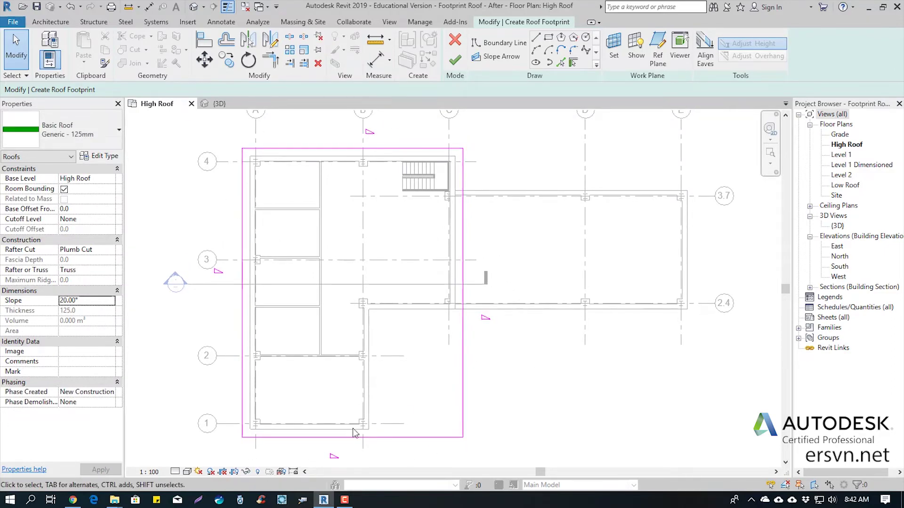
Step: Finish the roof sketch and switch to the {3D} view
{"action": "left_click", "coordinate": [455, 63]}
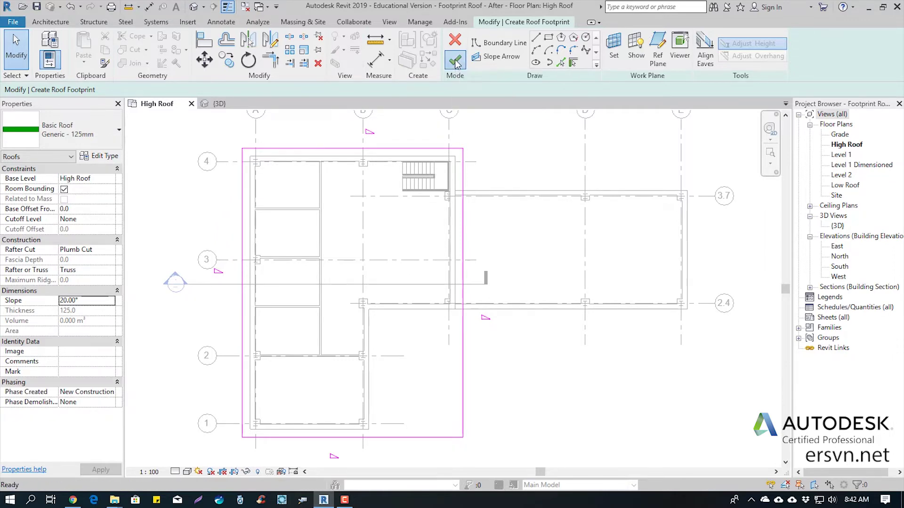
{"action": "left_click", "coordinate": [514, 138]}
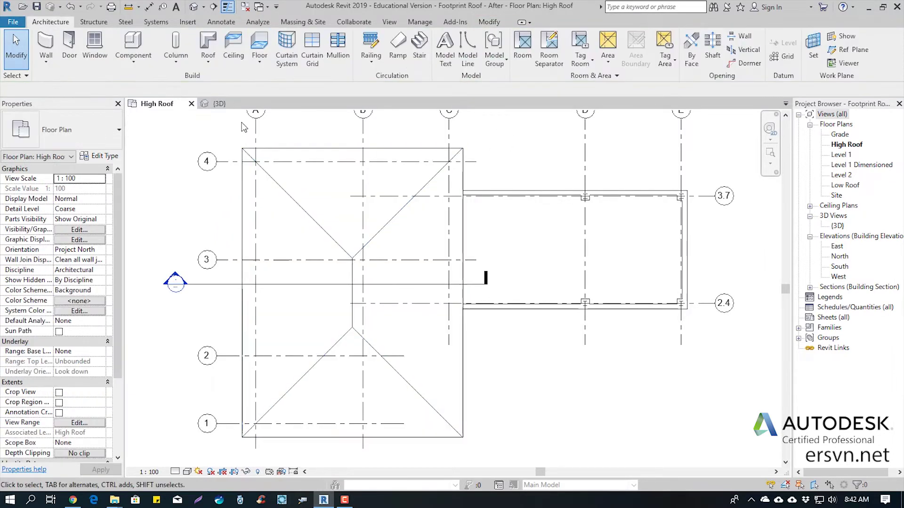
{"action": "left_click", "coordinate": [225, 108]}
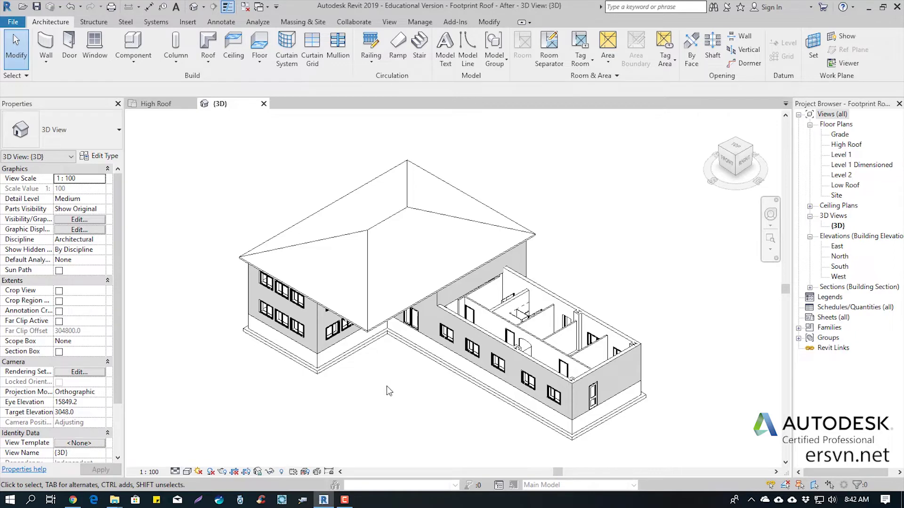
Step: Raise the hip roof's slope to 26° in Properties
{"action": "left_click", "coordinate": [502, 214]}
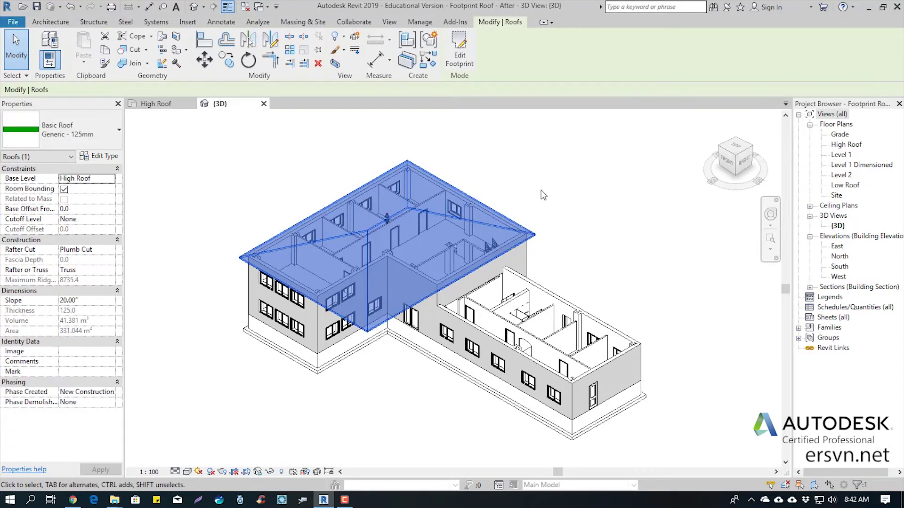
{"action": "middle_click_drag", "start_coordinate": [545, 195], "coordinate": [262, 223], "text": "shift"}
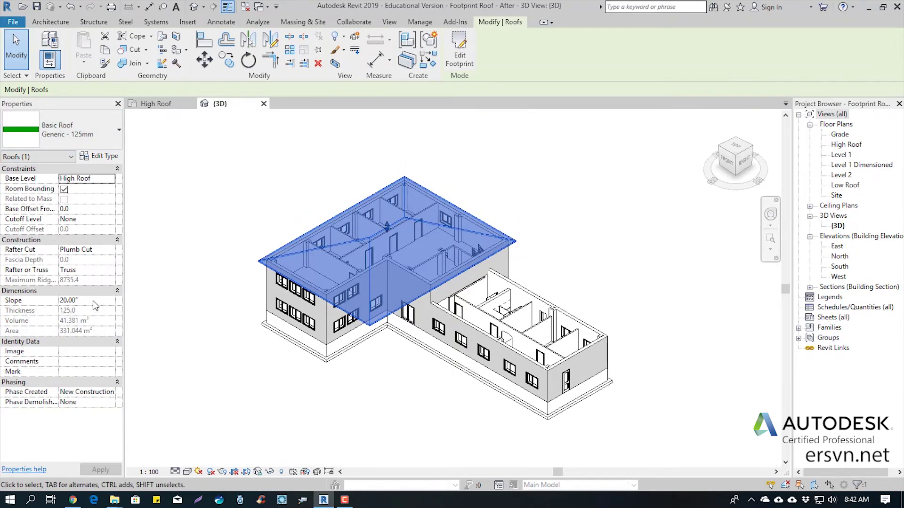
{"action": "left_click", "coordinate": [90, 299]}
{"action": "type", "text": "26"}
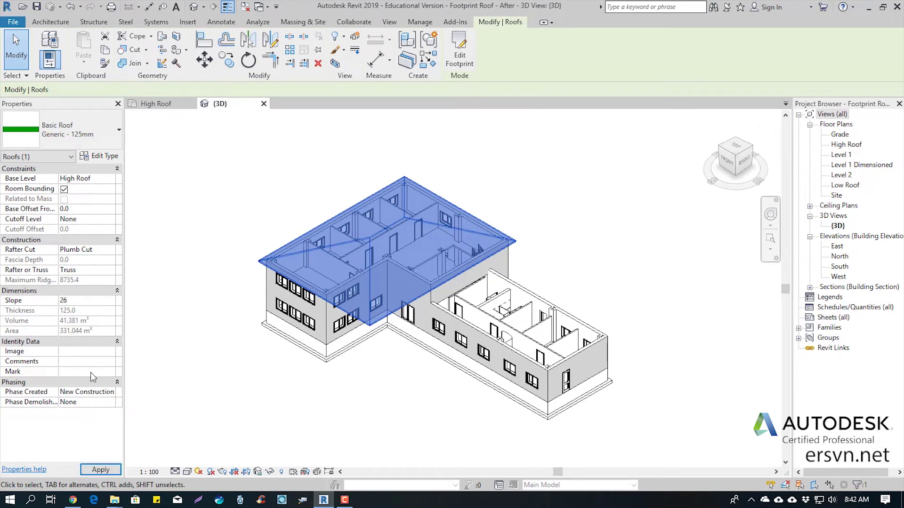
{"action": "left_click", "coordinate": [98, 470]}
{"action": "left_click", "coordinate": [370, 388]}
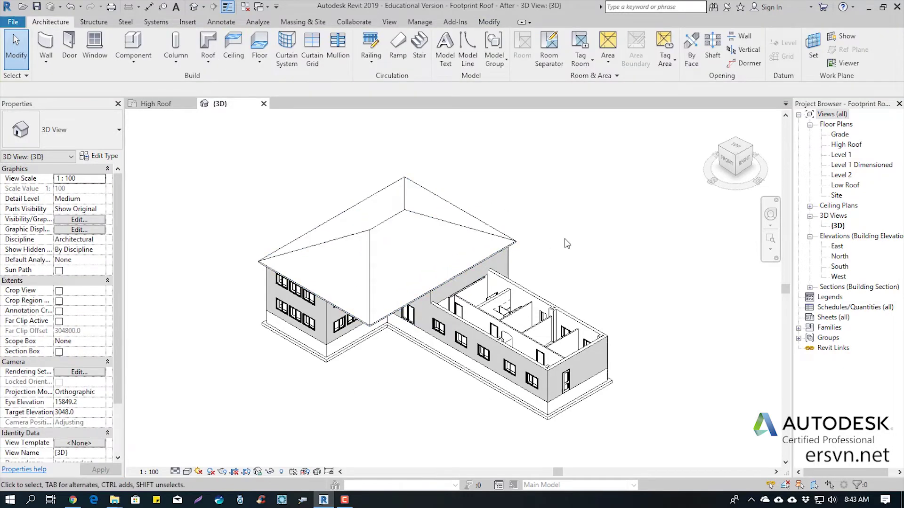
Step: Reselect the hip roof in 3D to prepare for footprint editing
{"action": "left_click", "coordinate": [488, 231]}
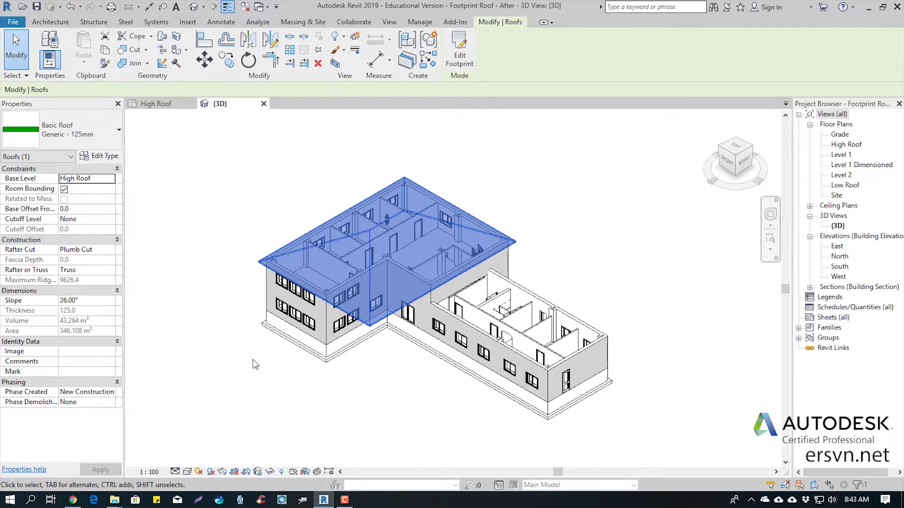
{"action": "left_click", "coordinate": [550, 171]}
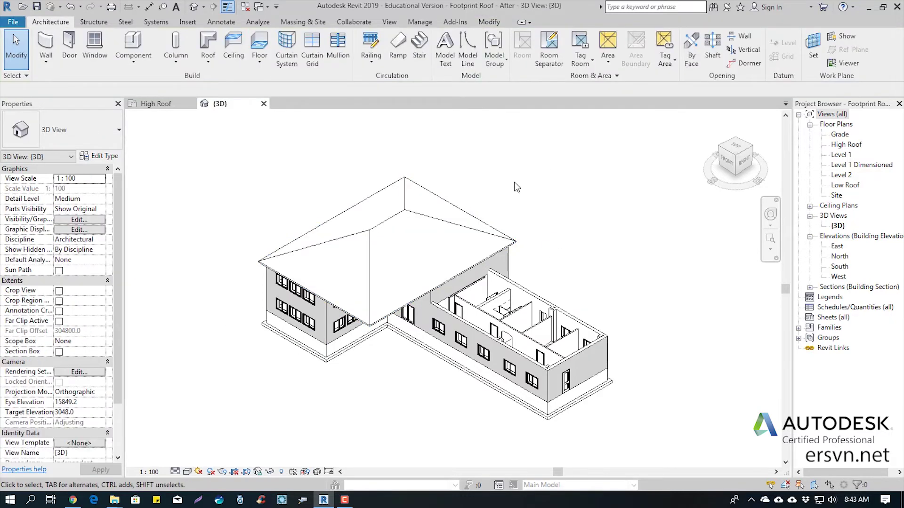
{"action": "left_click", "coordinate": [359, 197]}
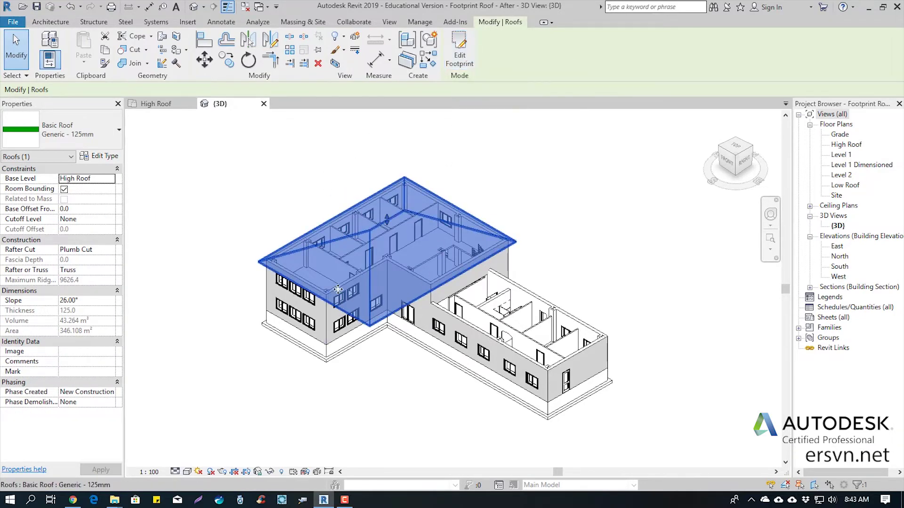
Step: Reopen the roof footprint and pick the junction and adjacent exterior walls as boundary lines
{"action": "left_click", "coordinate": [460, 56]}
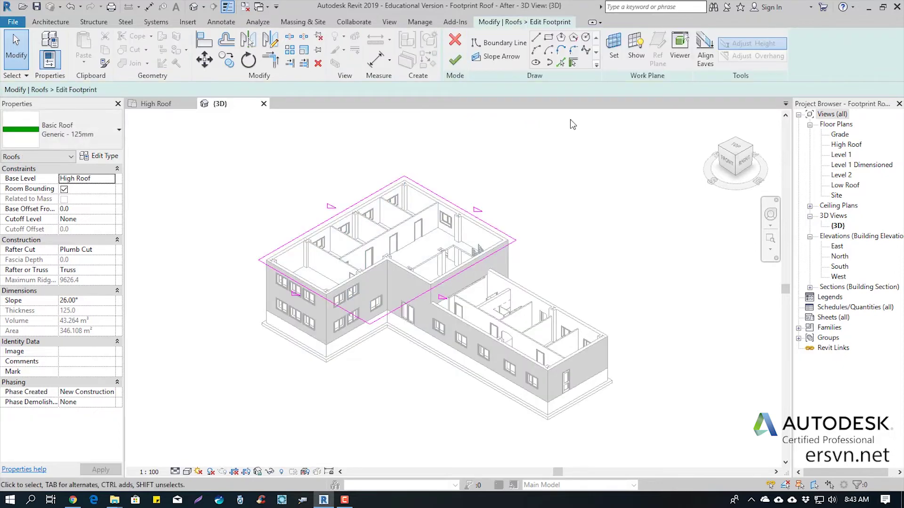
{"action": "scroll", "coordinate": [497, 164], "scroll_direction": "up", "scroll_amount": 1}
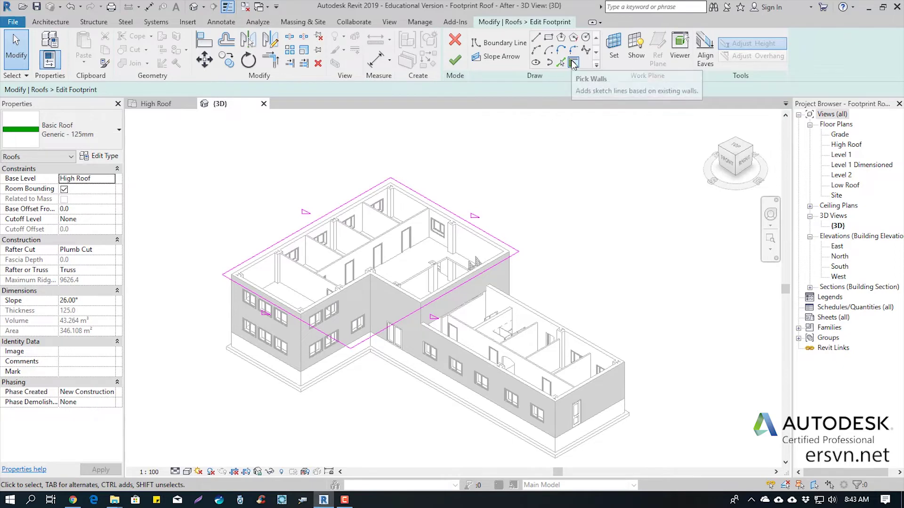
{"action": "left_click", "coordinate": [511, 46]}
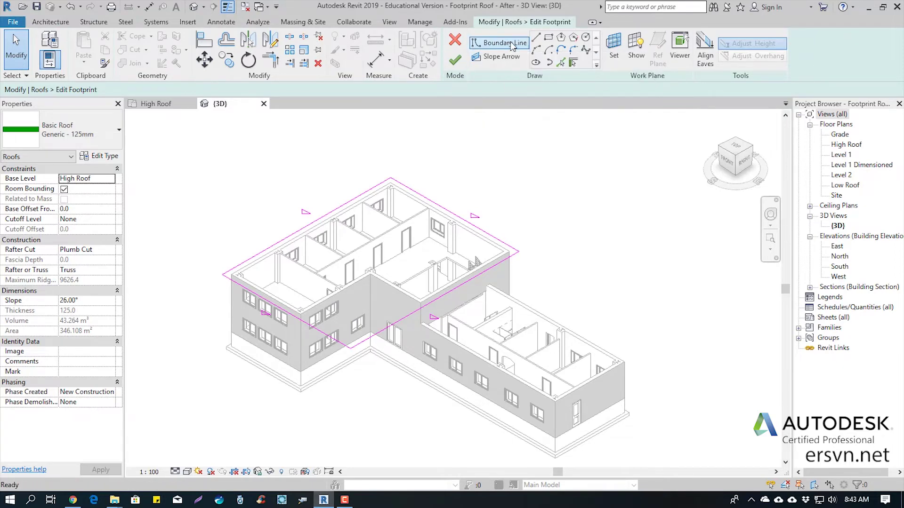
{"action": "left_click", "coordinate": [573, 63]}
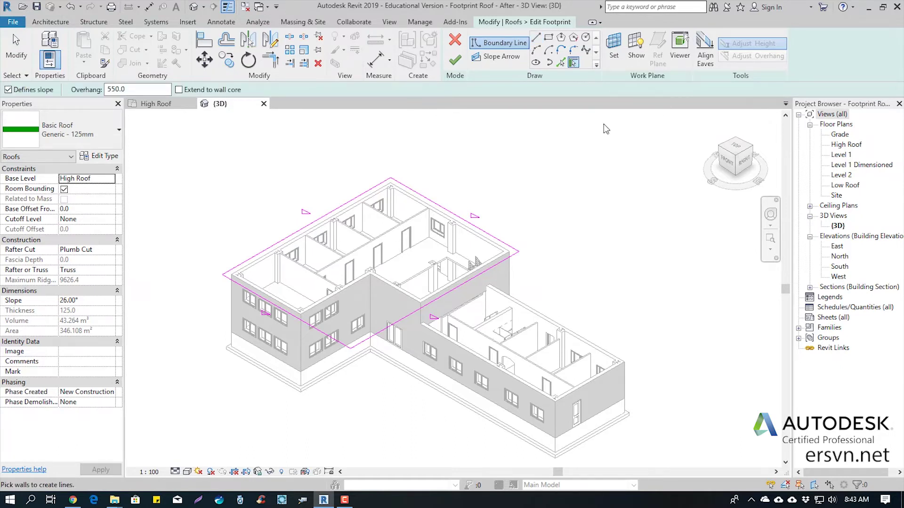
{"action": "left_click", "coordinate": [393, 290]}
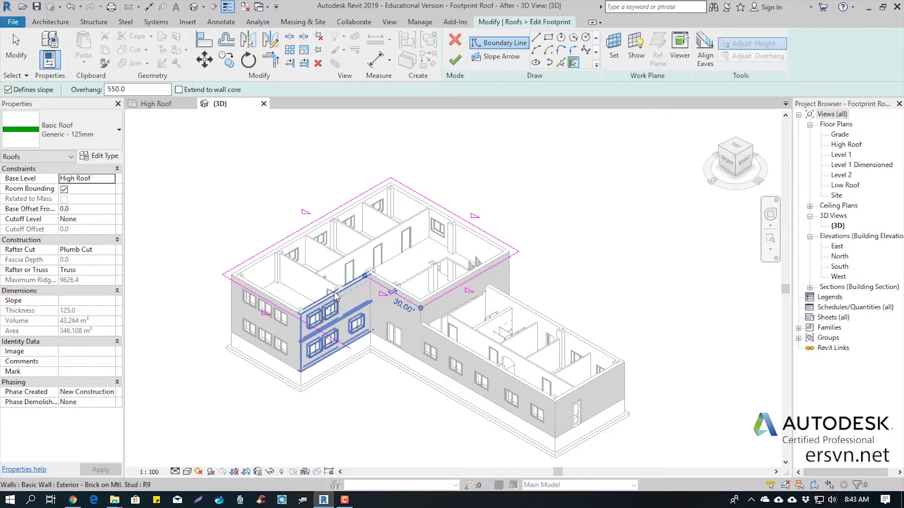
{"action": "left_click", "coordinate": [341, 292]}
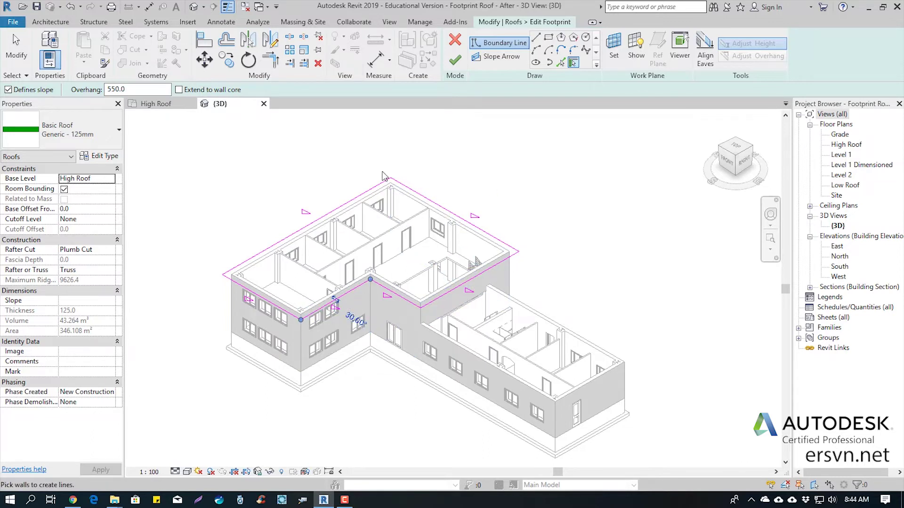
{"action": "left_click", "coordinate": [356, 184]}
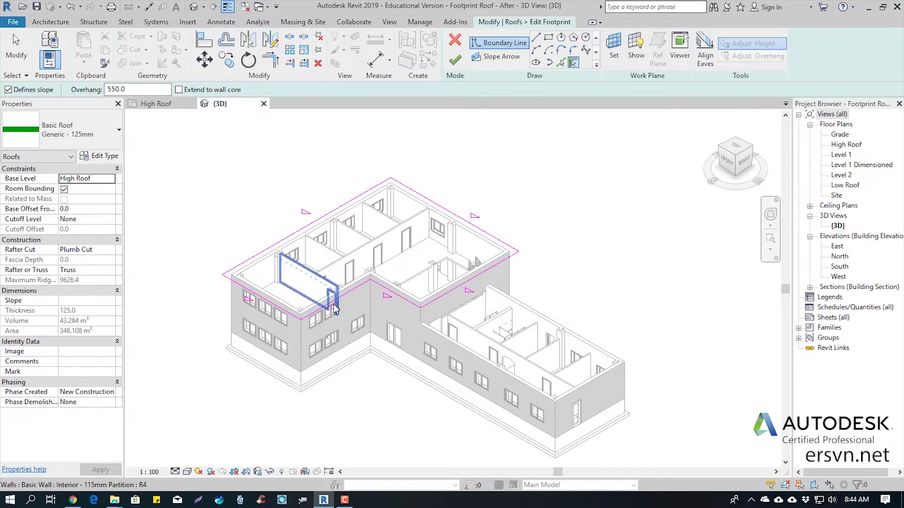
{"action": "scroll", "coordinate": [334, 306], "scroll_direction": "up", "scroll_amount": 2}
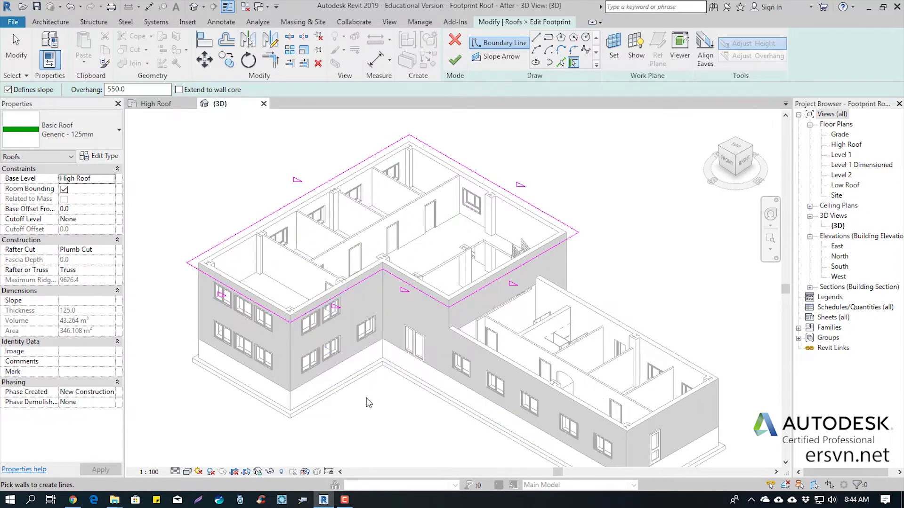
{"action": "key", "text": "Escape"}
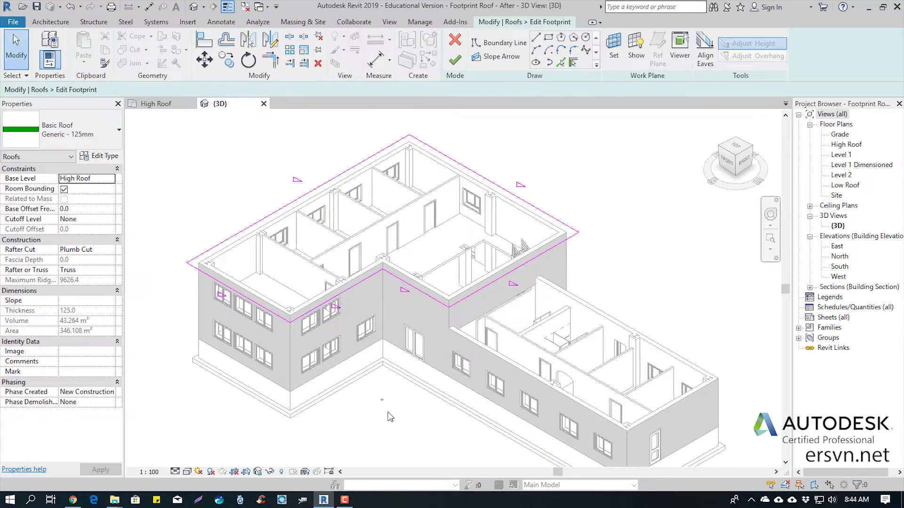
Step: Change the two new inner-corner boundary lines' slope from 30° to 26°
{"action": "left_click_drag", "start_coordinate": [378, 426], "coordinate": [329, 291]}
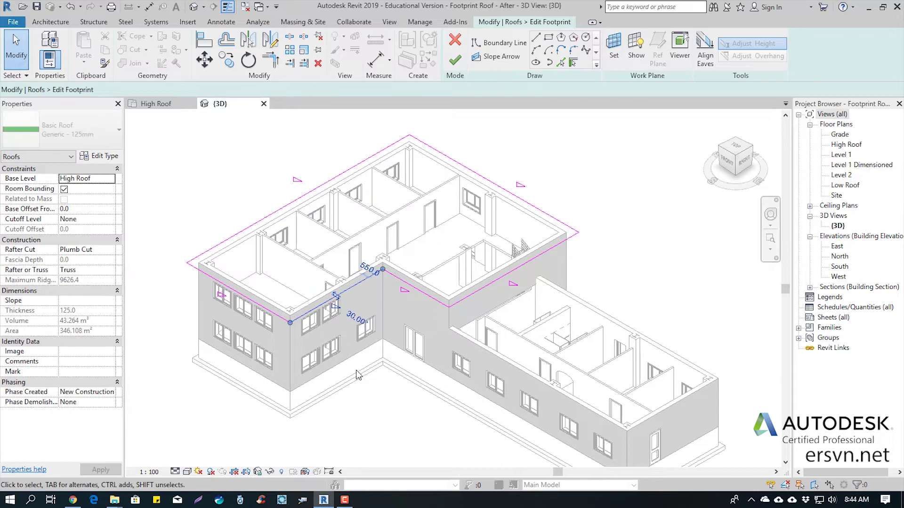
{"action": "left_click", "coordinate": [390, 410]}
{"action": "left_click", "coordinate": [490, 284]}
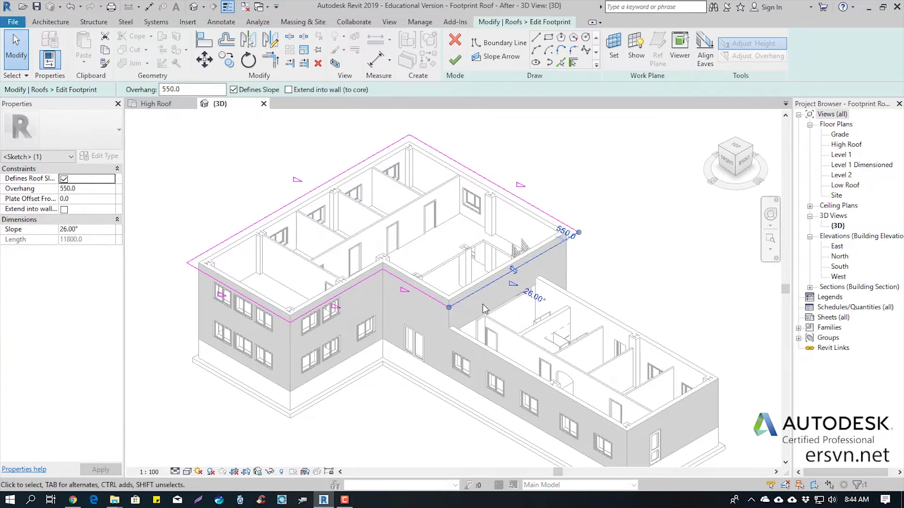
{"action": "left_click", "coordinate": [389, 399]}
{"action": "left_click", "coordinate": [337, 296]}
{"action": "left_click", "coordinate": [414, 287], "text": "ctrl"}
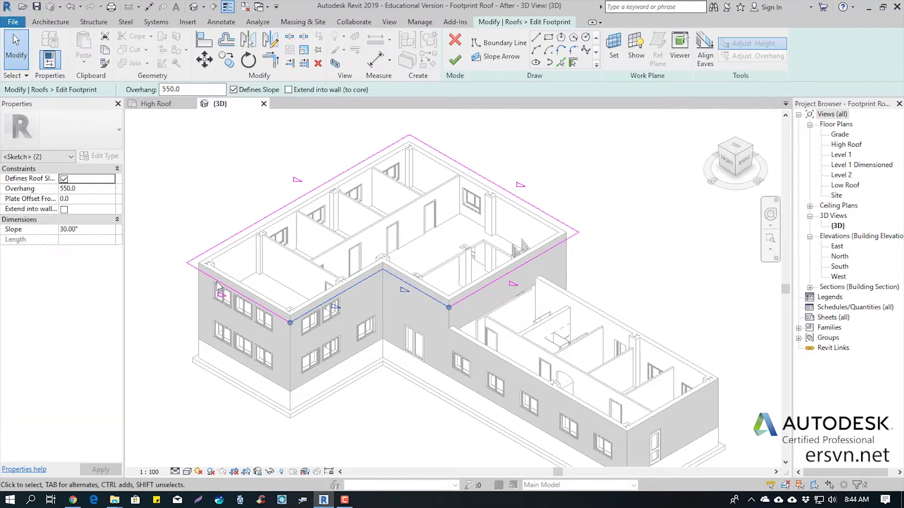
{"action": "left_click", "coordinate": [93, 230]}
{"action": "left_click_drag", "start_coordinate": [101, 232], "coordinate": [41, 230]}
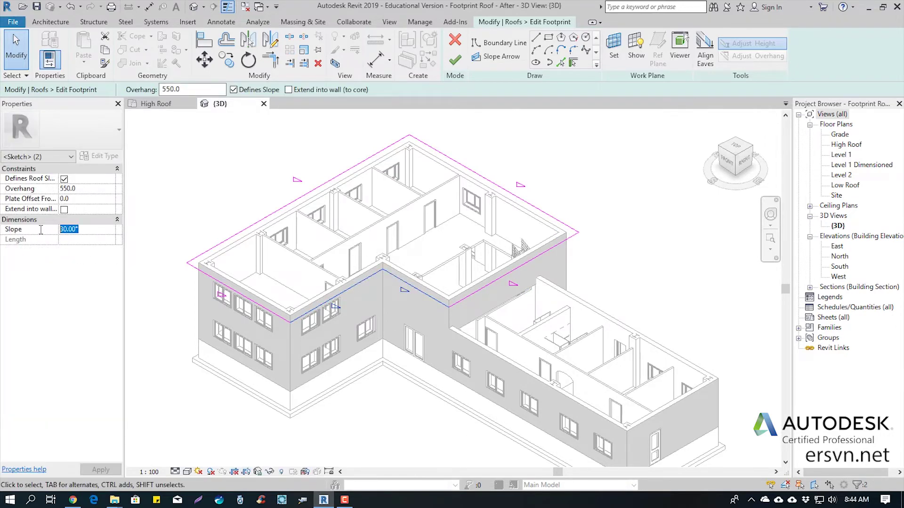
{"action": "type", "text": "26"}
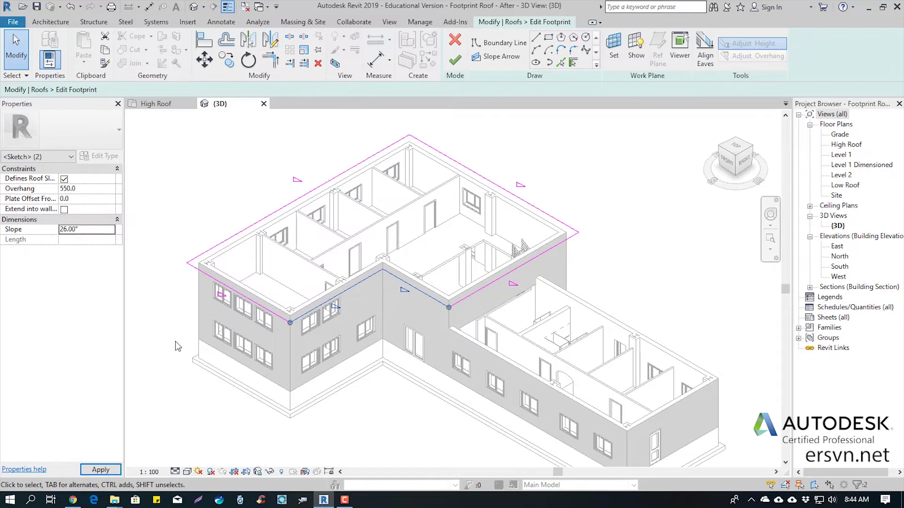
{"action": "left_click", "coordinate": [386, 396]}
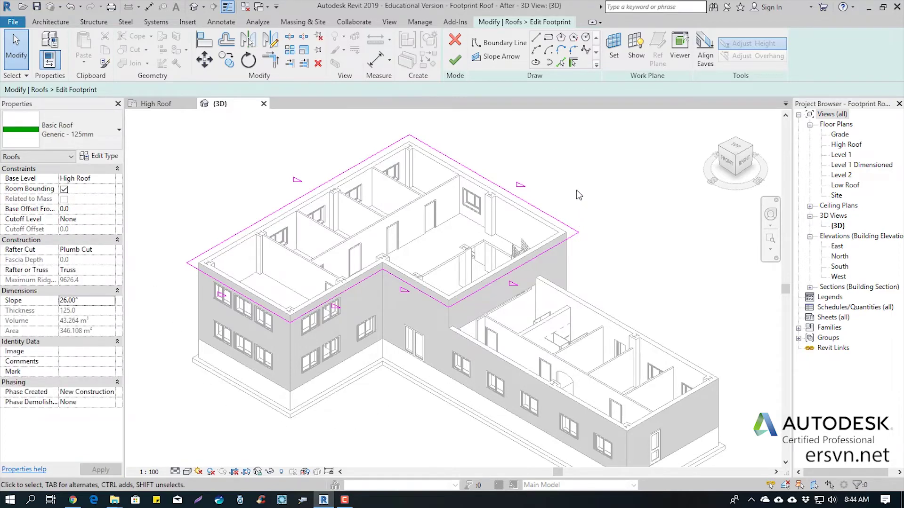
Step: Finish the footprint edit and set the 3D view's visual style to Shaded
{"action": "left_click", "coordinate": [455, 68]}
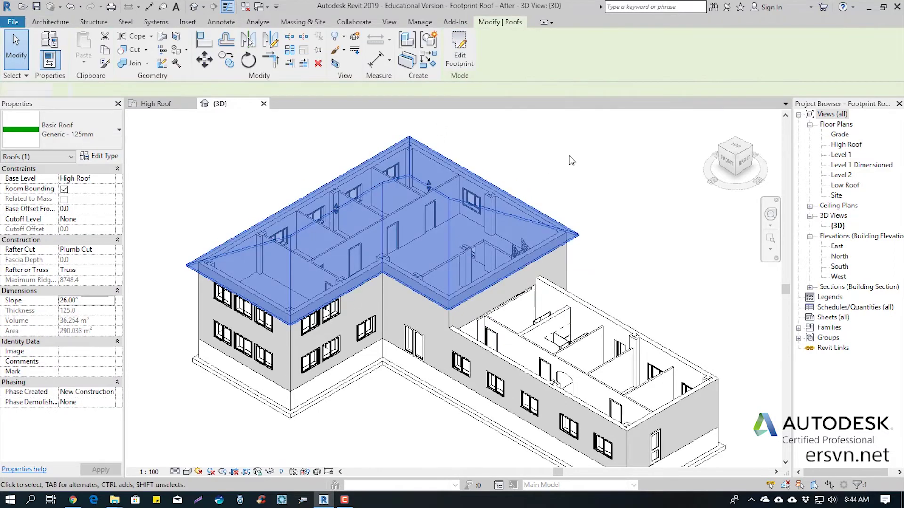
{"action": "left_click", "coordinate": [571, 160]}
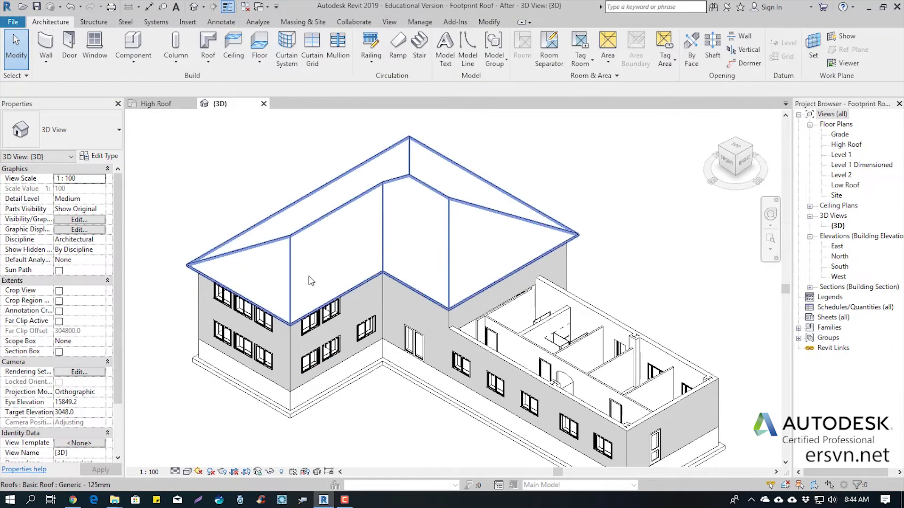
{"action": "left_click", "coordinate": [188, 472]}
{"action": "left_click", "coordinate": [210, 403]}
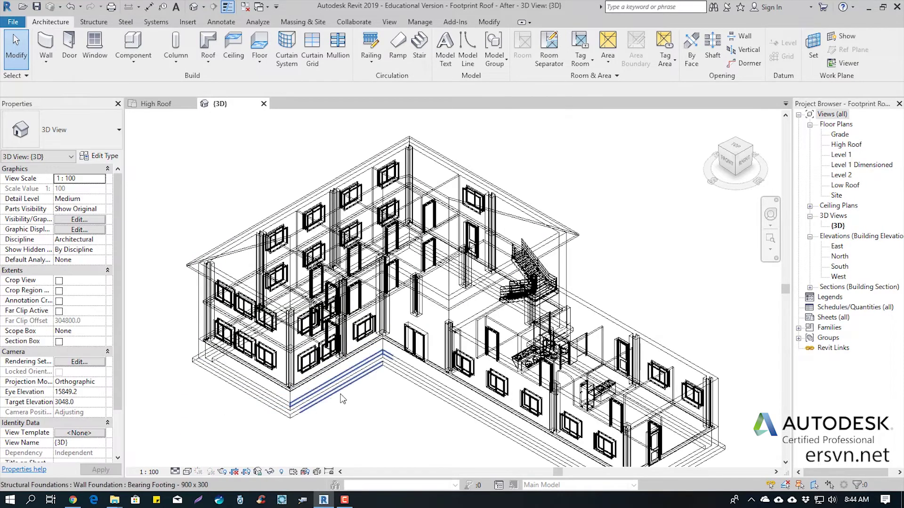
{"action": "left_click", "coordinate": [188, 472]}
{"action": "left_click", "coordinate": [204, 425]}
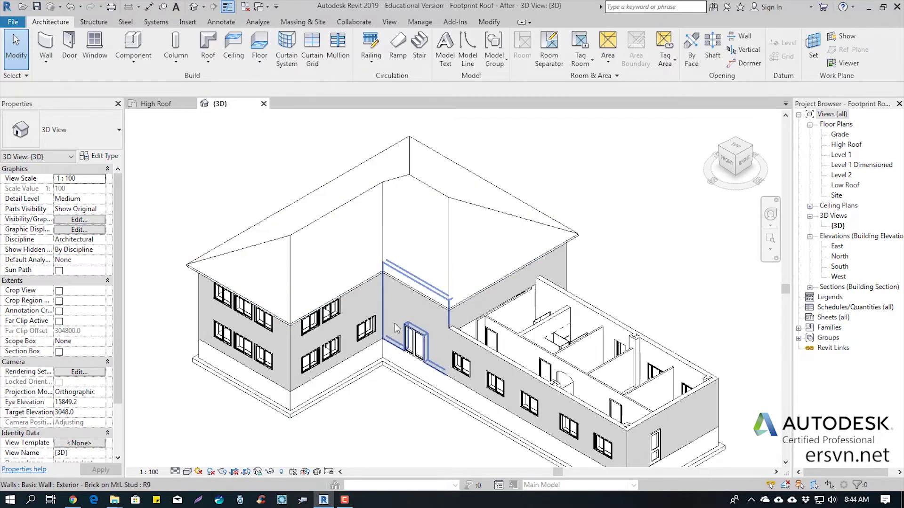
Step: Orbit the building and select the high hip roof
{"action": "middle_click_drag", "start_coordinate": [397, 325], "coordinate": [408, 288], "text": "shift"}
{"action": "left_click", "coordinate": [431, 194]}
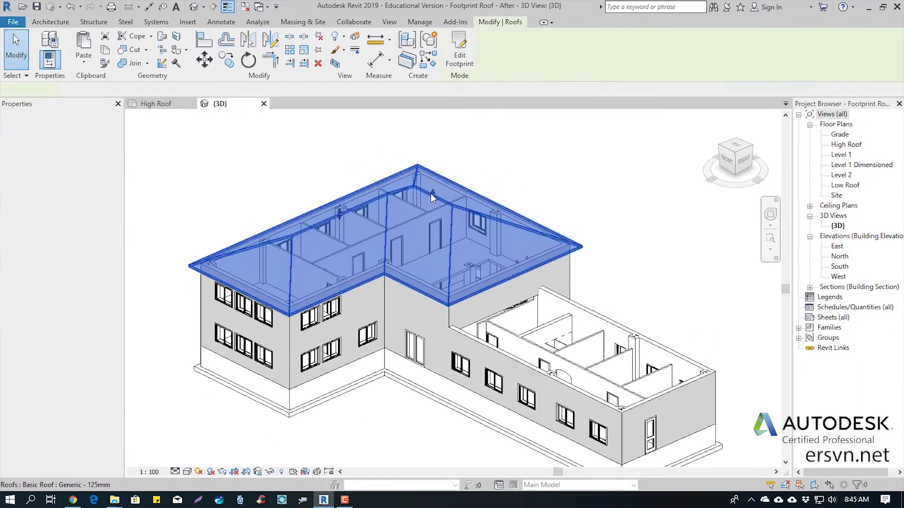
{"action": "mouse_move", "coordinate": [482, 163]}
{"action": "middle_mouse_down"}
{"action": "mouse_move", "coordinate": [543, 157]}
{"action": "mouse_move", "coordinate": [521, 175]}
{"action": "middle_mouse_up"}
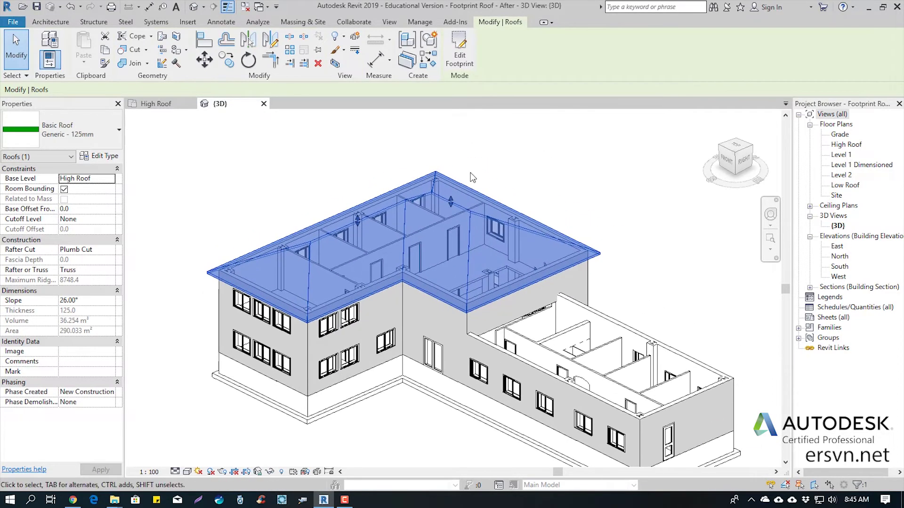
Step: Clear Defines Slope on the high roof's two short end edges so it rebuilds as a gable
{"action": "left_click", "coordinate": [459, 53]}
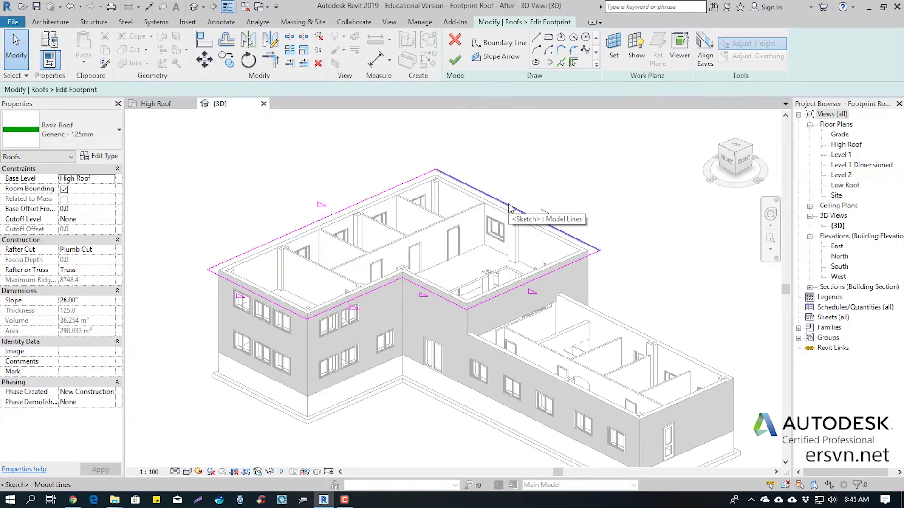
{"action": "left_click", "coordinate": [509, 207]}
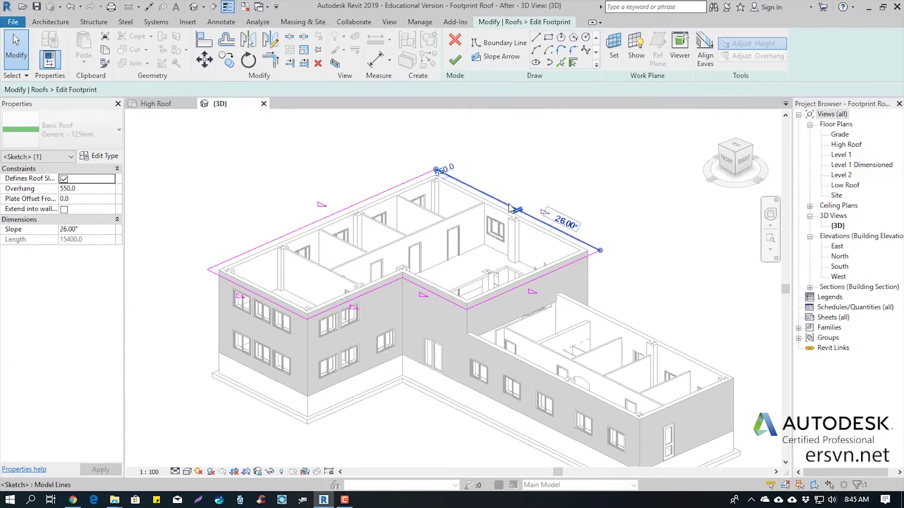
{"action": "left_click", "coordinate": [266, 302], "text": "ctrl"}
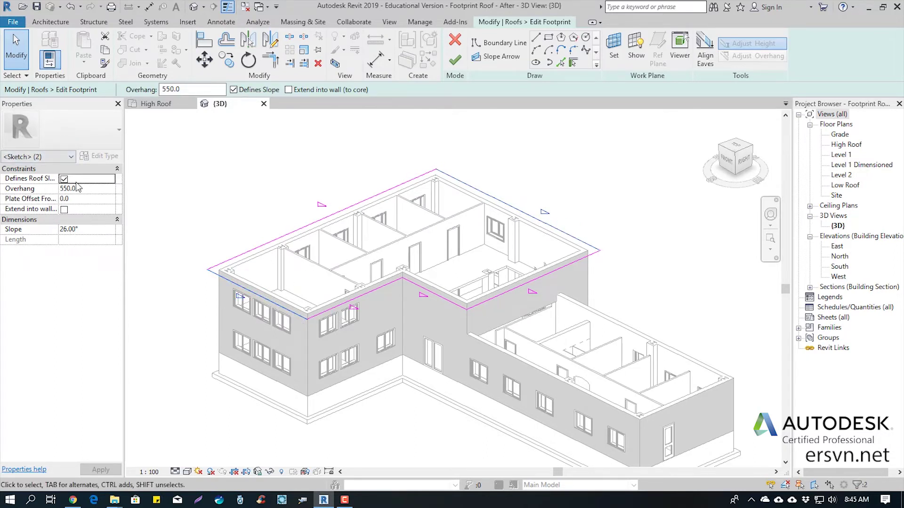
{"action": "left_click", "coordinate": [232, 89]}
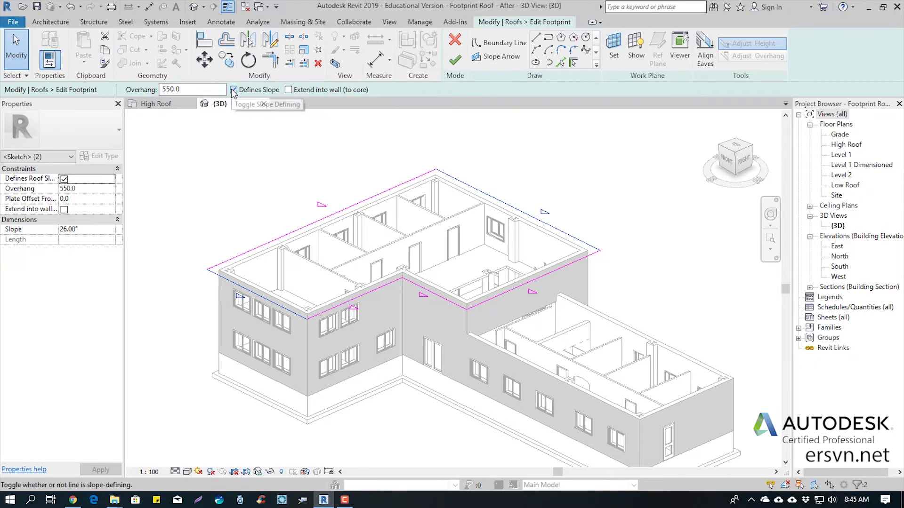
{"action": "left_click", "coordinate": [279, 154]}
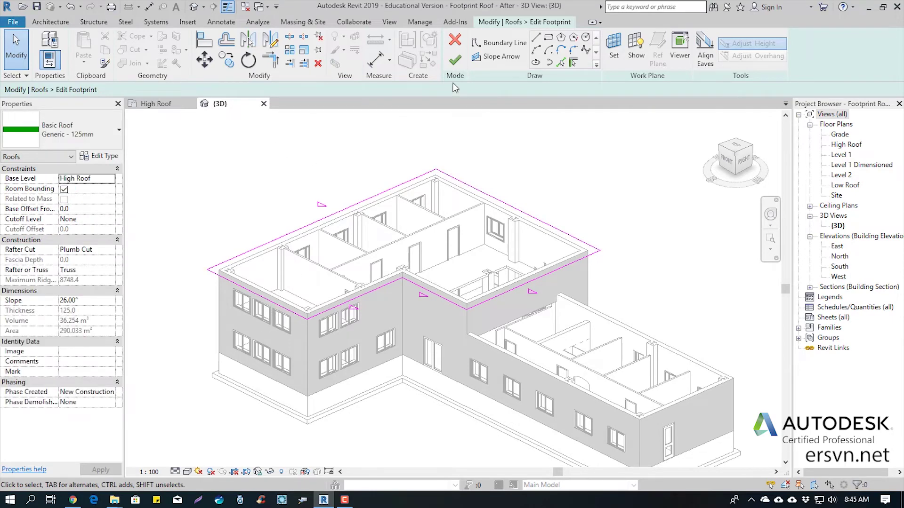
{"action": "left_click", "coordinate": [455, 59]}
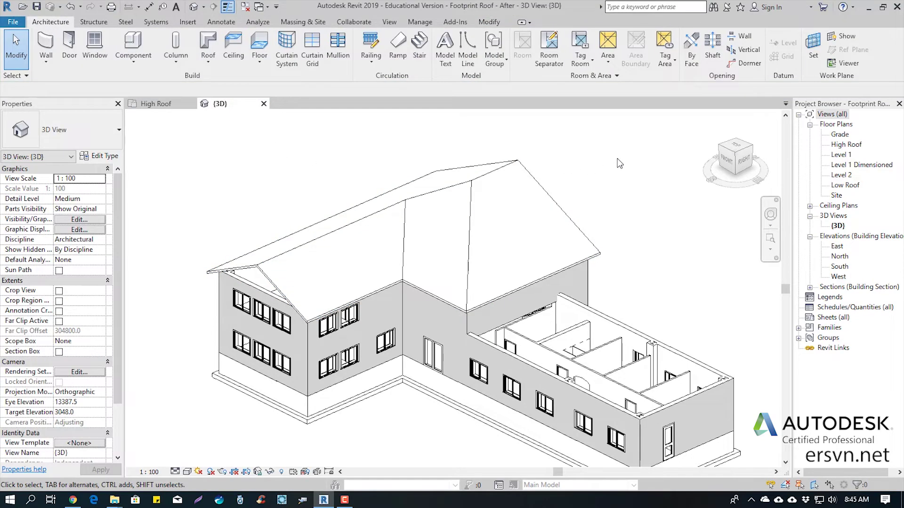
{"action": "mouse_move", "coordinate": [440, 257]}
{"action": "middle_mouse_down", "text": "shift"}
{"action": "mouse_move", "coordinate": [602, 179]}
{"action": "mouse_move", "coordinate": [544, 217]}
{"action": "mouse_move", "coordinate": [510, 215]}
{"action": "mouse_move", "coordinate": [532, 206]}
{"action": "middle_mouse_up", "text": "shift"}
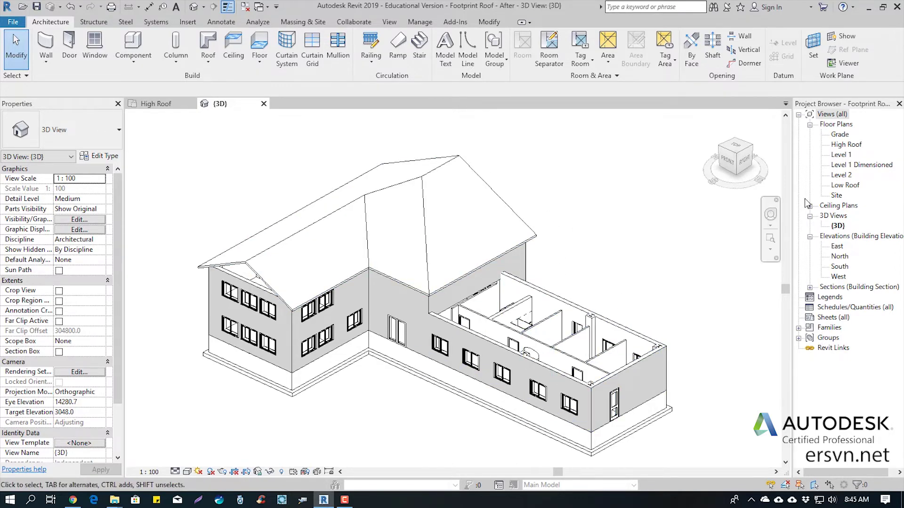
{"action": "left_click", "coordinate": [840, 185]}
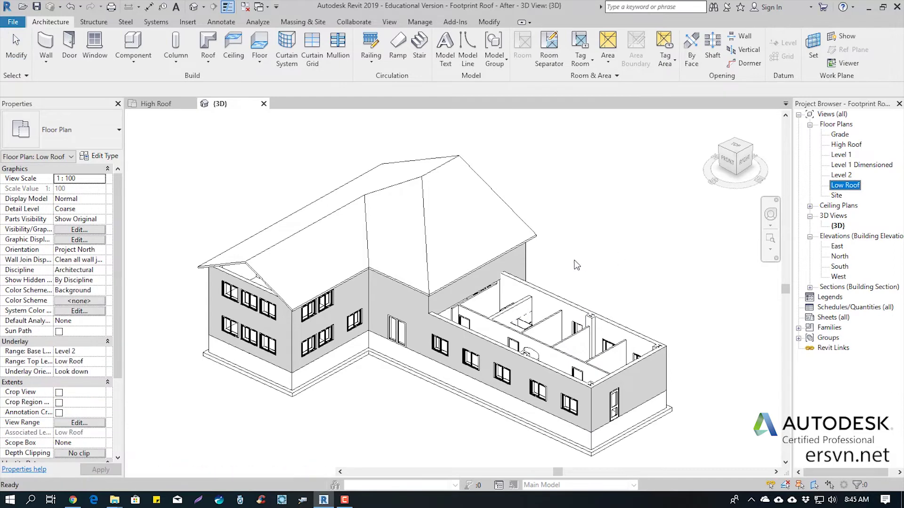
Step: Bring the low wing into view on the Low Roof plan and start a Roof by Footprint
{"action": "scroll", "coordinate": [494, 264], "scroll_direction": "up", "scroll_amount": 2}
{"action": "scroll", "coordinate": [494, 263], "scroll_direction": "up", "scroll_amount": 2}
{"action": "middle_click_drag", "start_coordinate": [483, 273], "coordinate": [451, 250]}
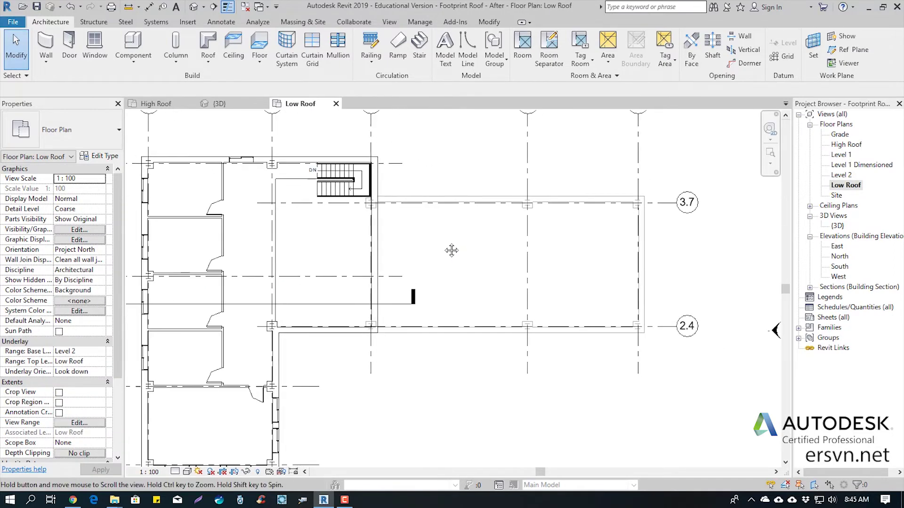
{"action": "scroll", "coordinate": [451, 251], "scroll_direction": "down", "scroll_amount": 1}
{"action": "scroll", "coordinate": [650, 207], "scroll_direction": "down", "scroll_amount": 1}
{"action": "scroll", "coordinate": [425, 209], "scroll_direction": "down", "scroll_amount": 1}
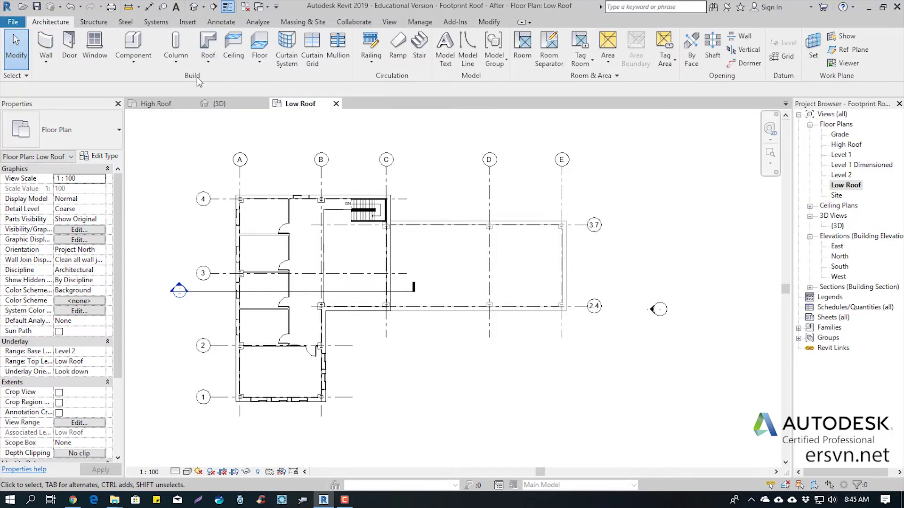
{"action": "left_click", "coordinate": [208, 59]}
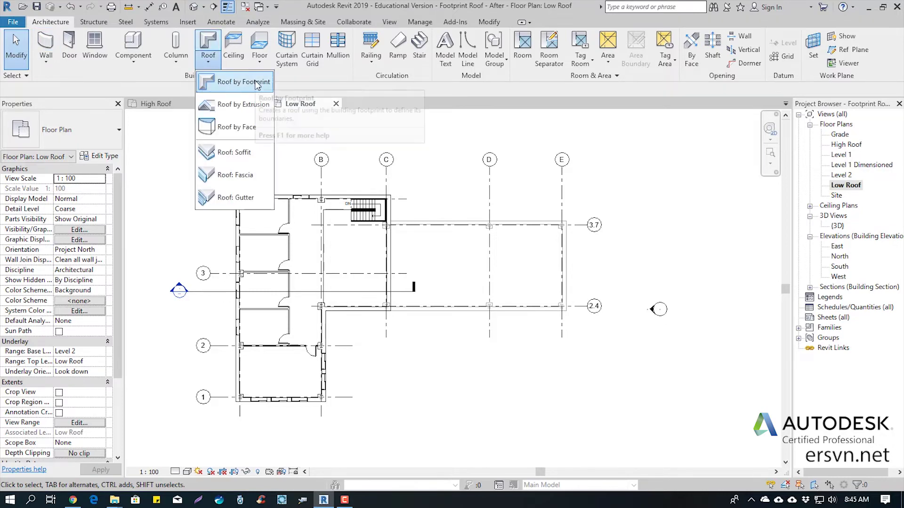
{"action": "left_click", "coordinate": [254, 83]}
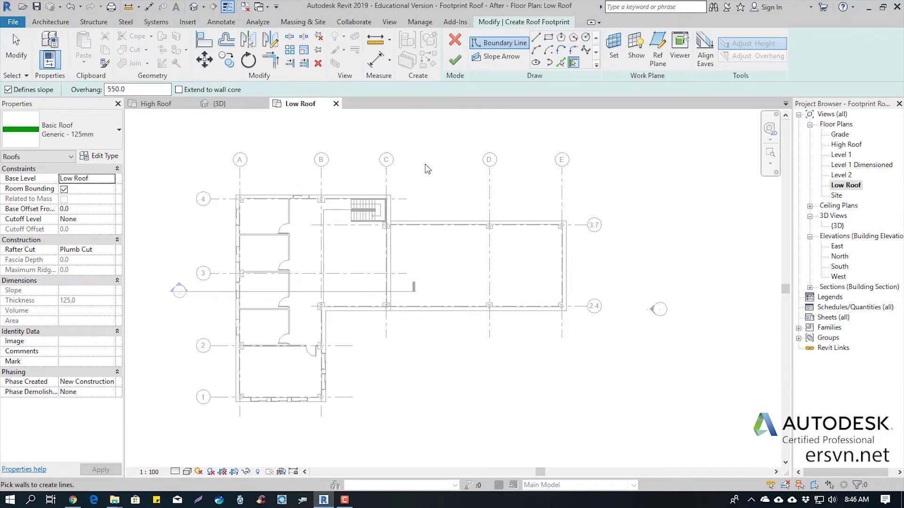
Step: Trace the top wall as a sloping roof edge, then the right and bottom walls as non-sloping edges
{"action": "scroll", "coordinate": [464, 182], "scroll_direction": "up", "scroll_amount": 2}
{"action": "middle_click_drag", "start_coordinate": [458, 181], "coordinate": [429, 164]}
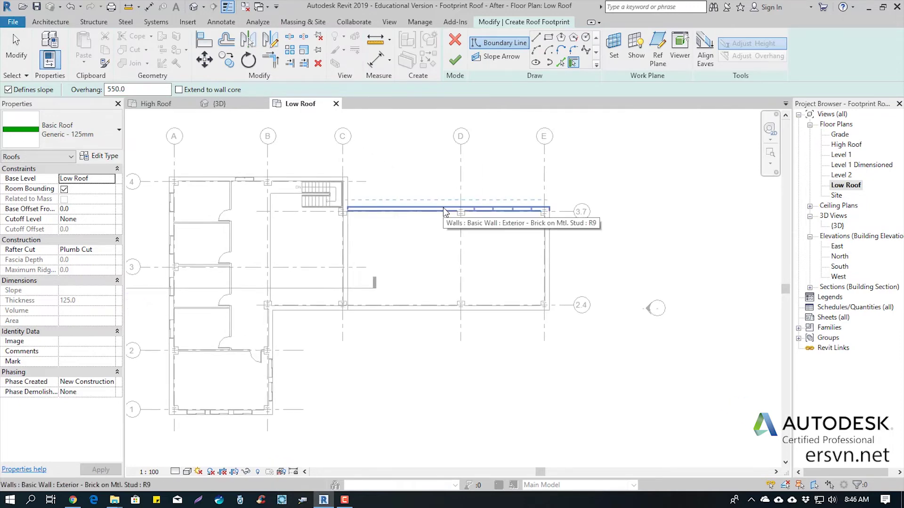
{"action": "left_click", "coordinate": [444, 208]}
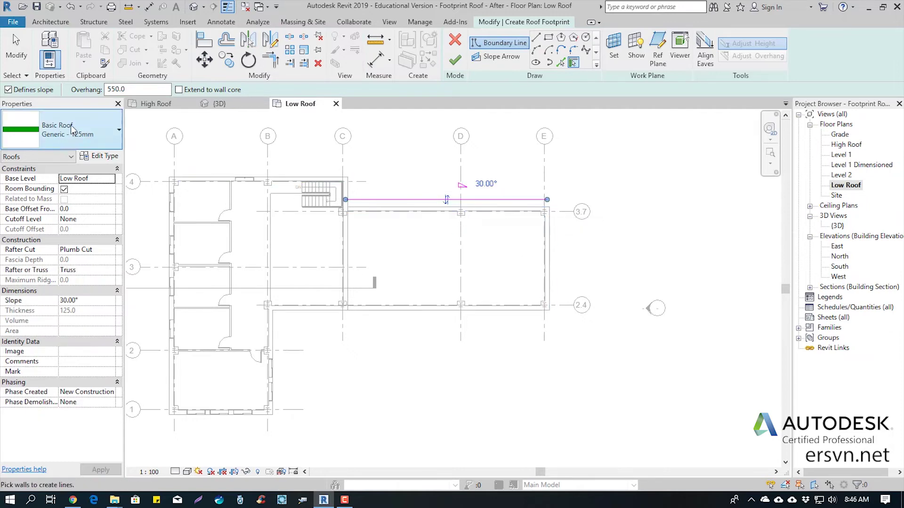
{"action": "left_click", "coordinate": [8, 90]}
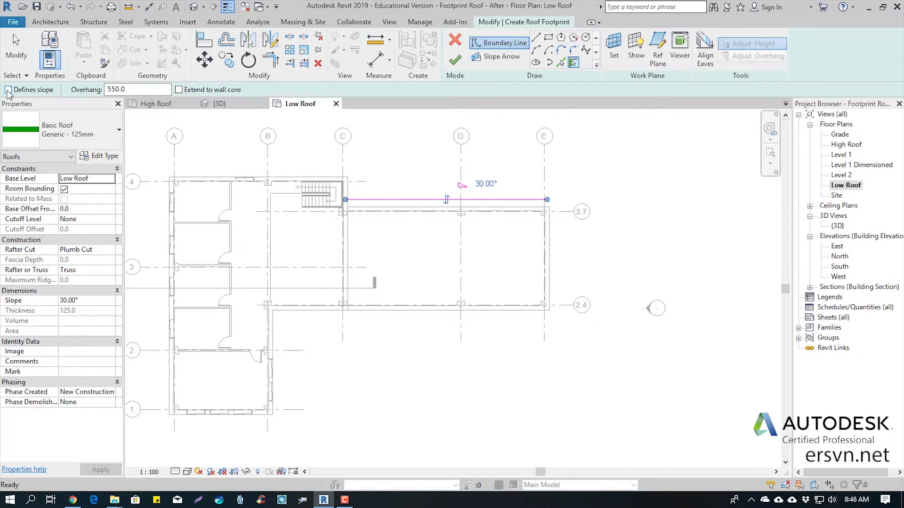
{"action": "left_click", "coordinate": [546, 257]}
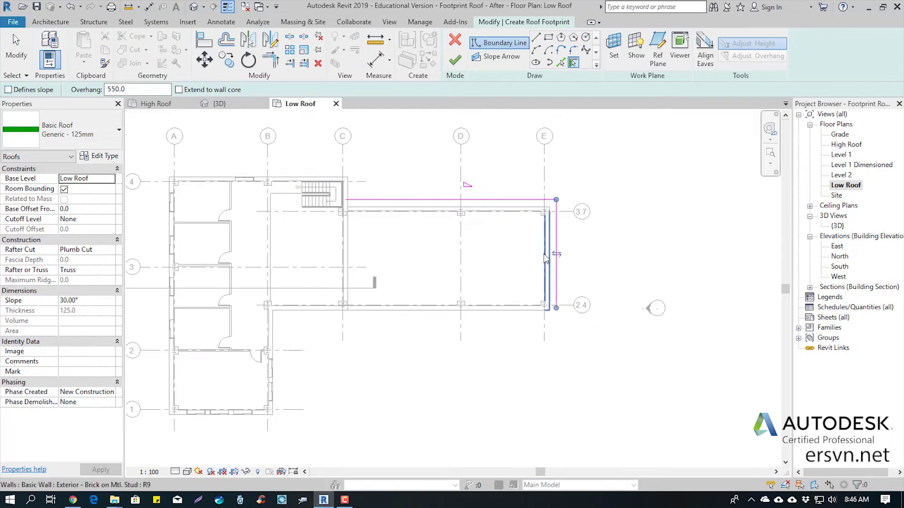
{"action": "left_click", "coordinate": [478, 311]}
Step: Set the overhang to 0, try a flipped left-wall edge, then remove it
{"action": "scroll", "coordinate": [388, 268], "scroll_direction": "up", "scroll_amount": 2}
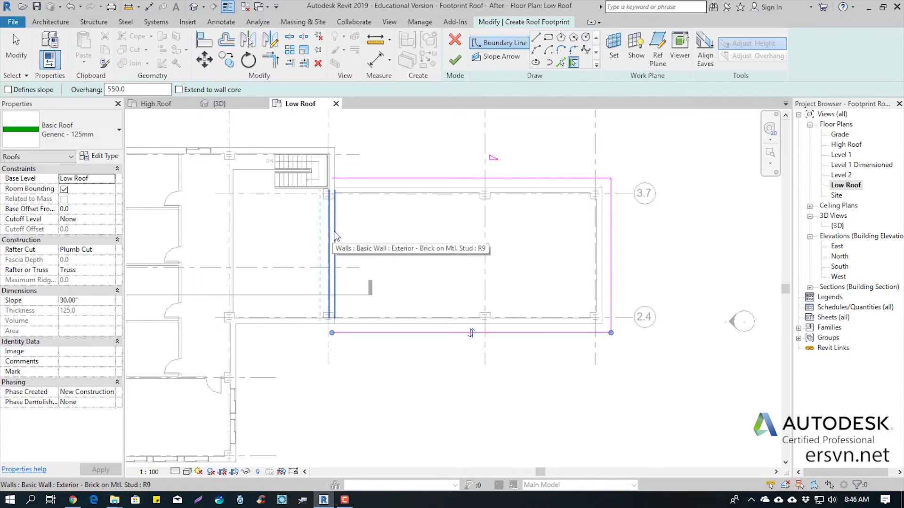
{"action": "double_click", "coordinate": [128, 88]}
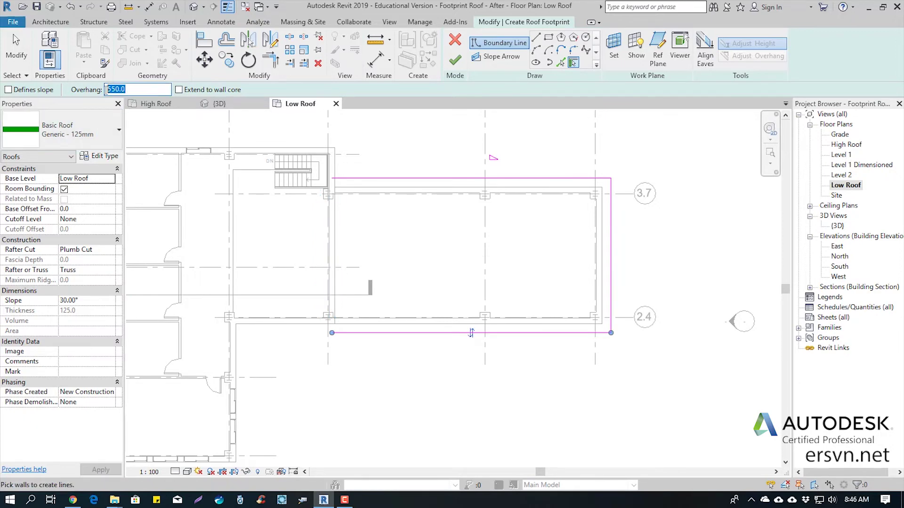
{"action": "type", "text": "0"}
{"action": "left_click", "coordinate": [332, 239]}
{"action": "scroll", "coordinate": [347, 245], "scroll_direction": "up", "scroll_amount": 1}
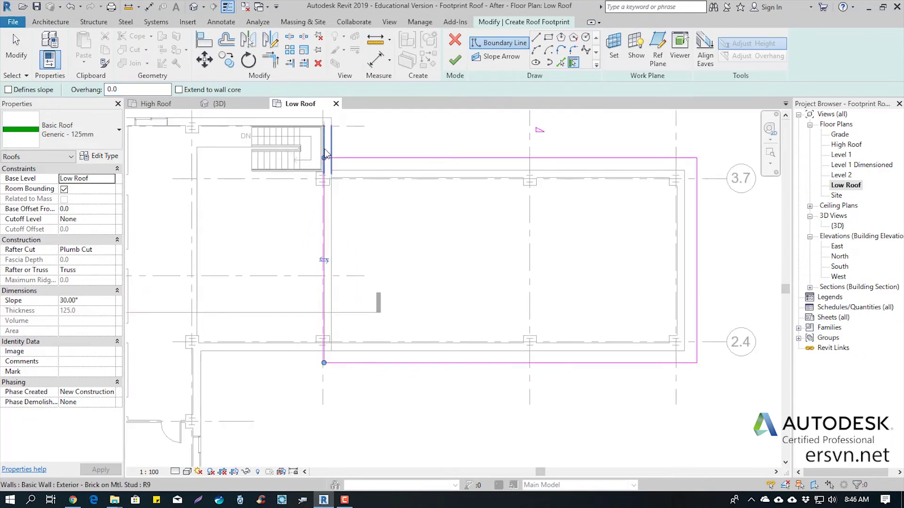
{"action": "scroll", "coordinate": [332, 188], "scroll_direction": "down", "scroll_amount": 1}
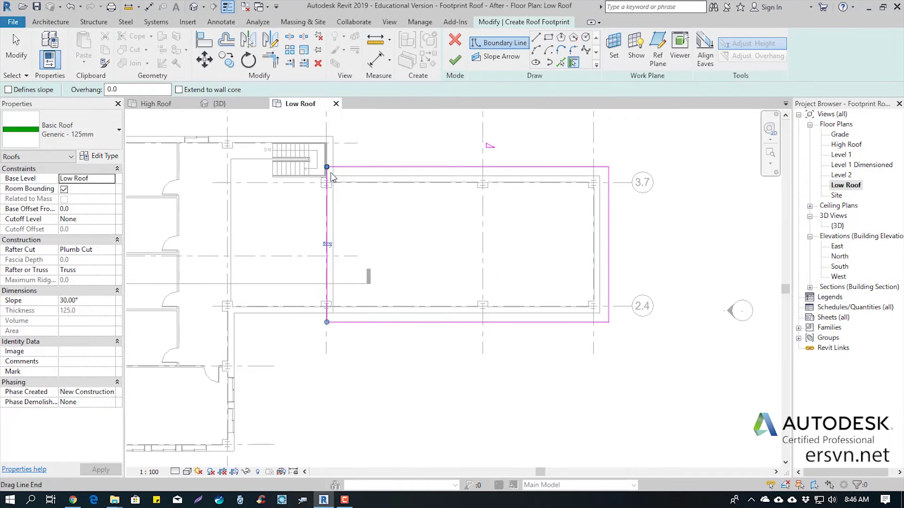
{"action": "scroll", "coordinate": [329, 198], "scroll_direction": "up", "scroll_amount": 2}
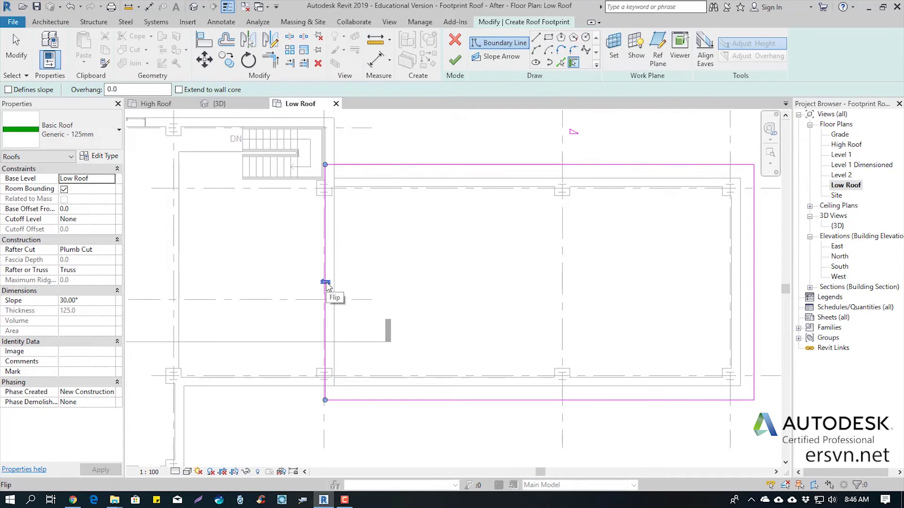
{"action": "left_click", "coordinate": [326, 283]}
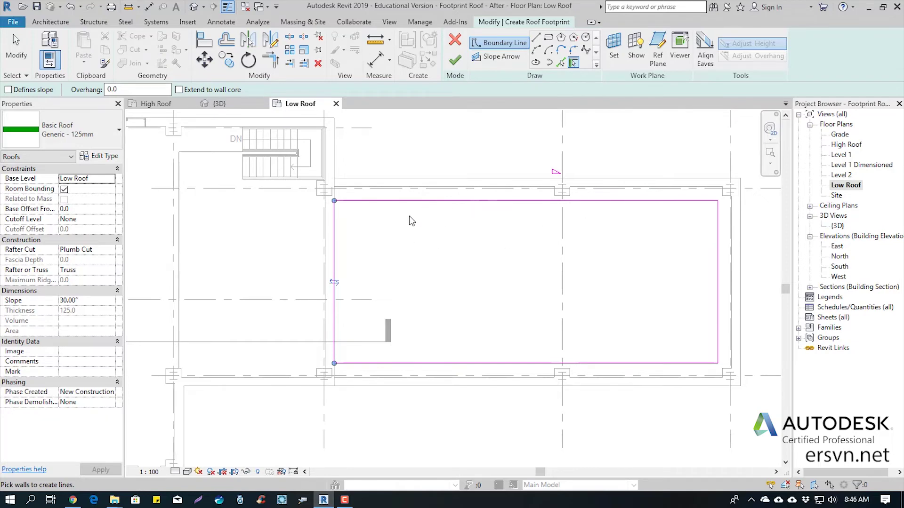
{"action": "left_click", "coordinate": [334, 282]}
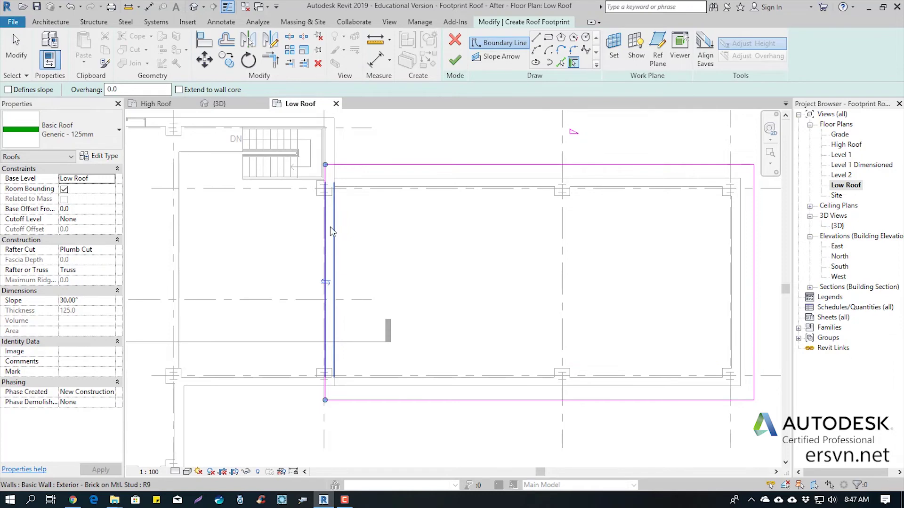
{"action": "key", "text": "Escape"}
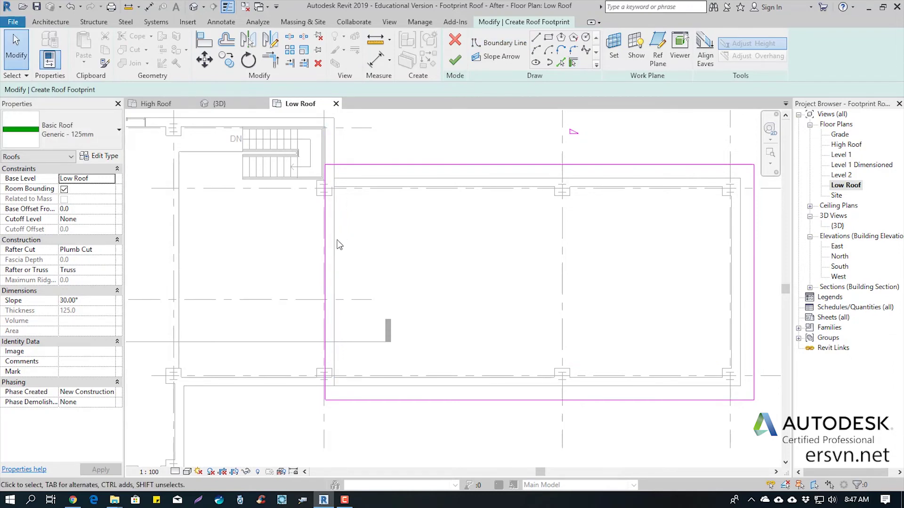
{"action": "left_click", "coordinate": [325, 259]}
{"action": "left_click", "coordinate": [419, 236]}
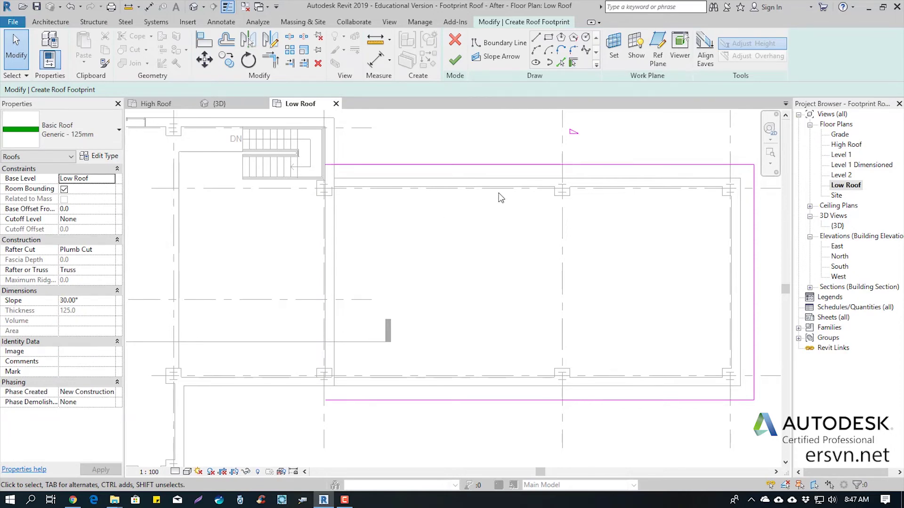
Step: Add a boundary line along the stair-side wall by picking existing lines
{"action": "left_click", "coordinate": [561, 63]}
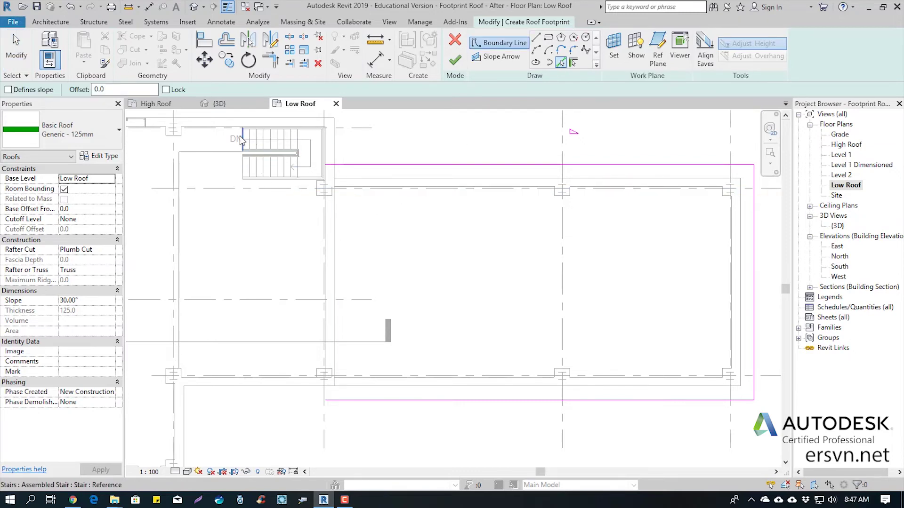
{"action": "scroll", "coordinate": [245, 252], "scroll_direction": "down", "scroll_amount": 1}
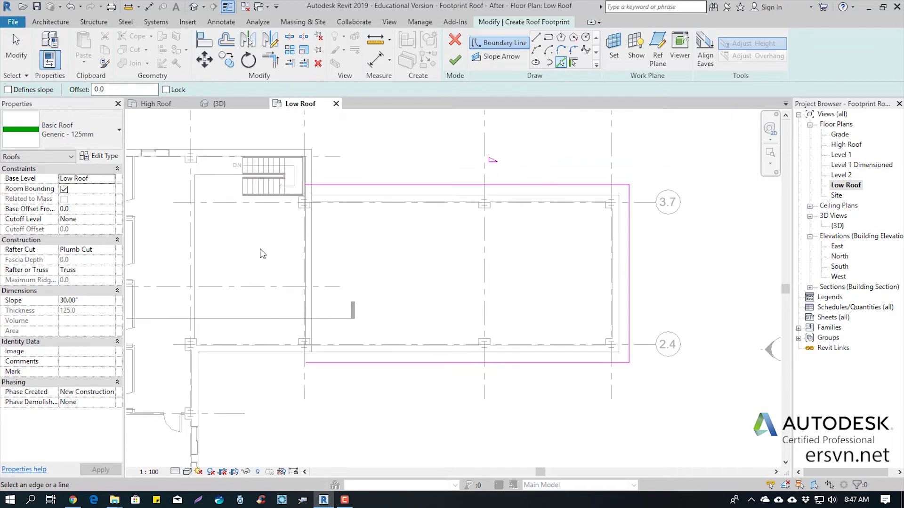
{"action": "scroll", "coordinate": [259, 255], "scroll_direction": "down", "scroll_amount": 1}
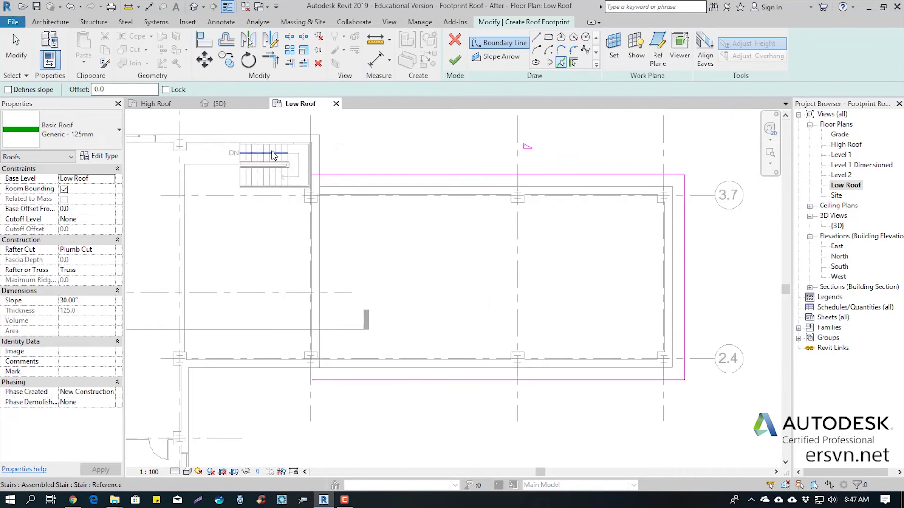
{"action": "left_click", "coordinate": [319, 235]}
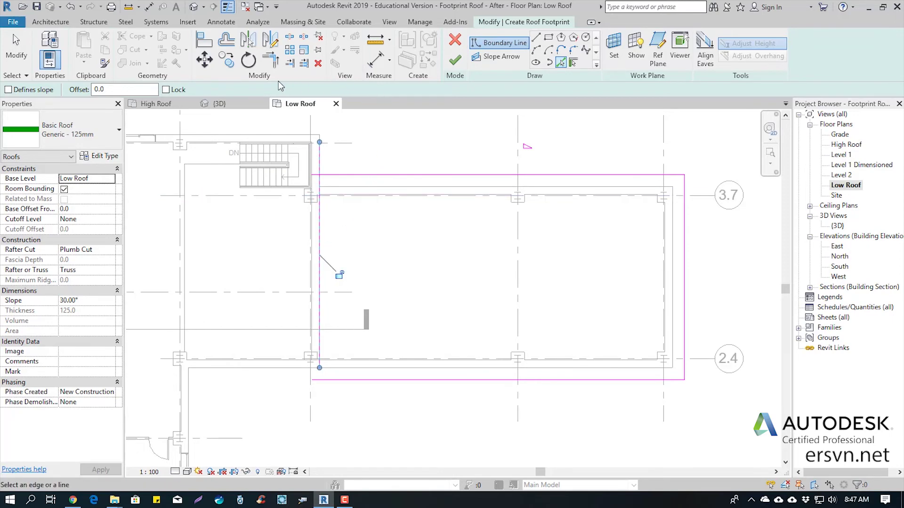
Step: Trim/extend the left boundary line to the top and bottom lines, closing both corners
{"action": "left_click", "coordinate": [266, 66]}
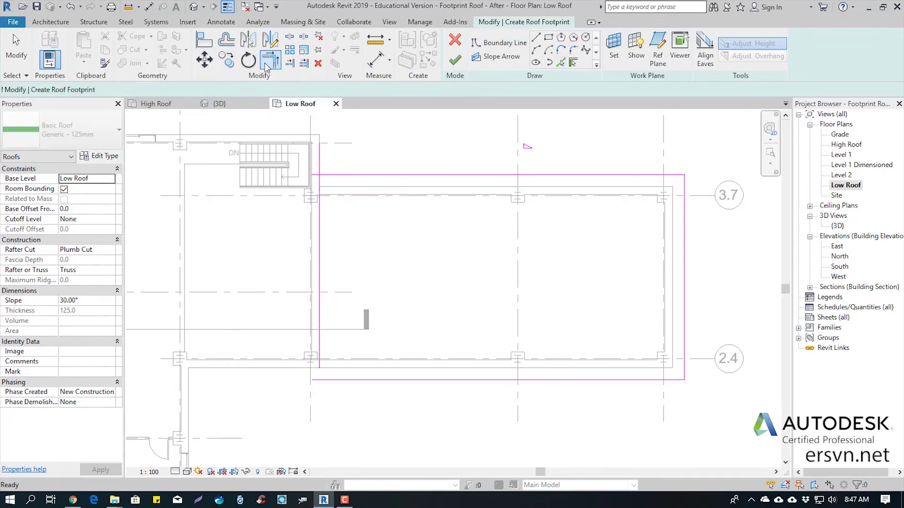
{"action": "left_click", "coordinate": [319, 207]}
{"action": "left_click", "coordinate": [343, 175]}
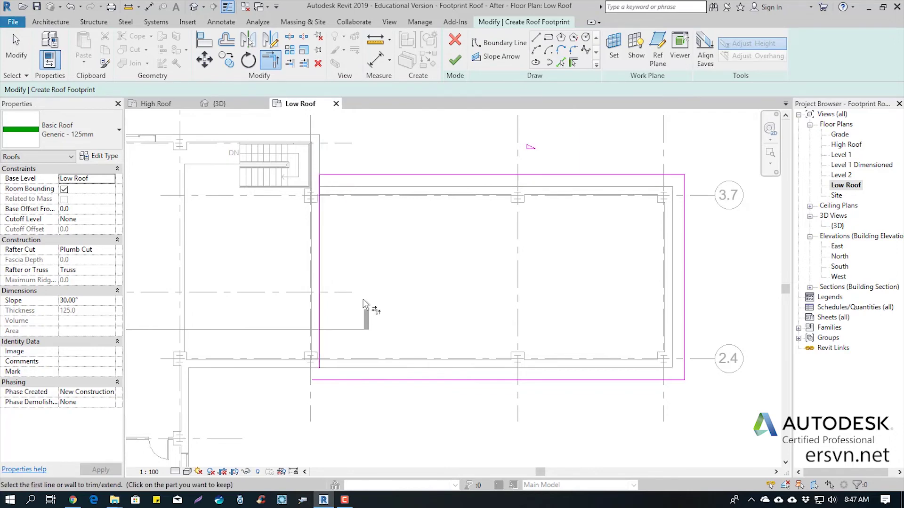
{"action": "left_click", "coordinate": [323, 318]}
{"action": "left_click", "coordinate": [363, 380]}
{"action": "key", "text": "Escape"}
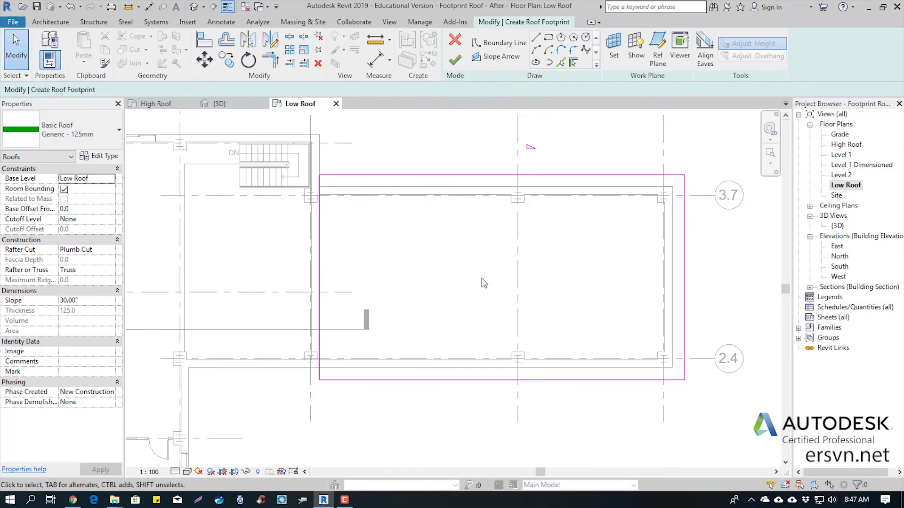
{"action": "scroll", "coordinate": [456, 273], "scroll_direction": "down", "scroll_amount": 1}
{"action": "scroll", "coordinate": [455, 271], "scroll_direction": "down", "scroll_amount": 1}
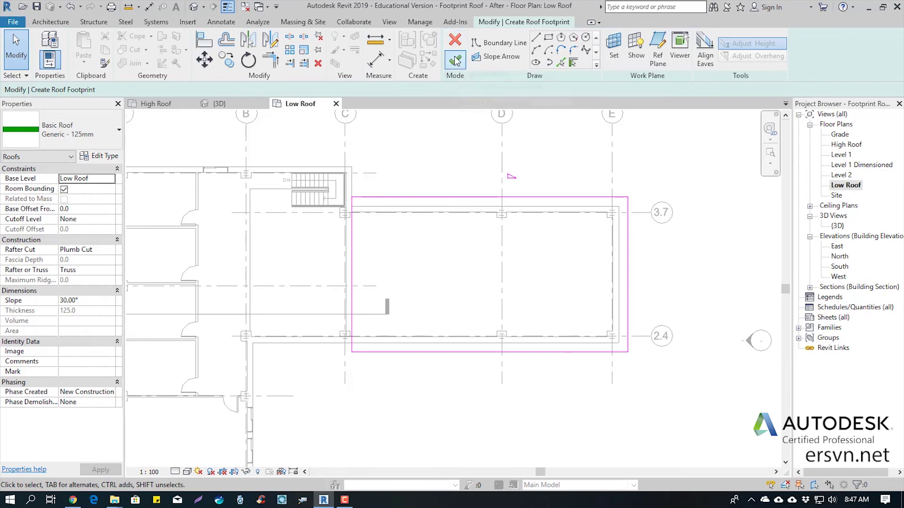
Step: Finish the low roof sketch and select the low wing roof in the {3D} view
{"action": "left_click", "coordinate": [454, 60]}
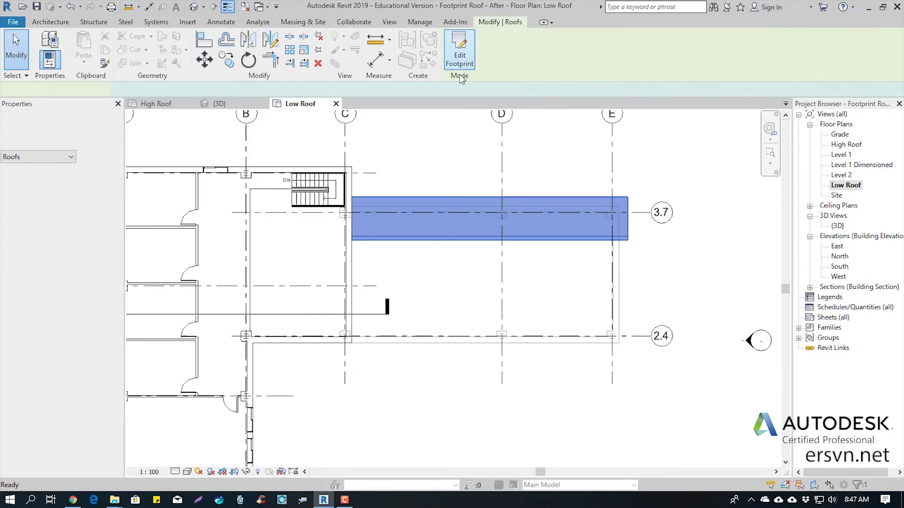
{"action": "left_click", "coordinate": [223, 108]}
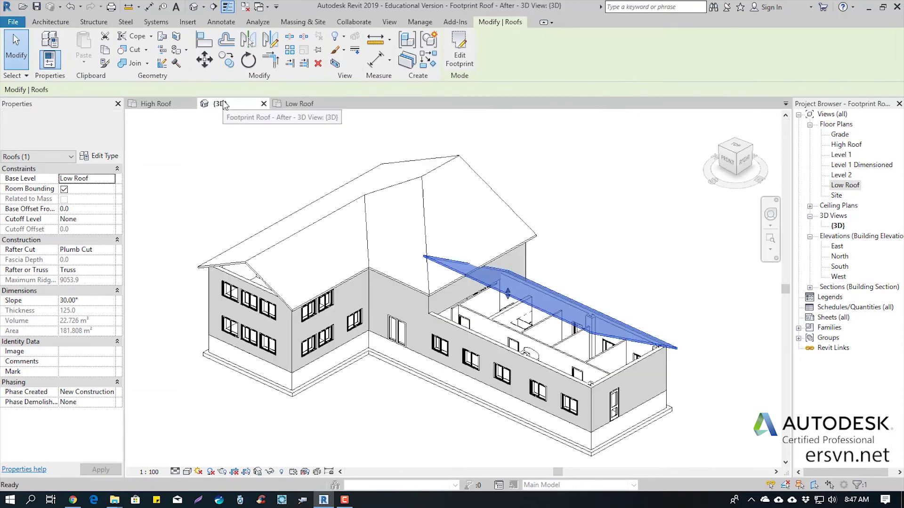
{"action": "left_click", "coordinate": [589, 240]}
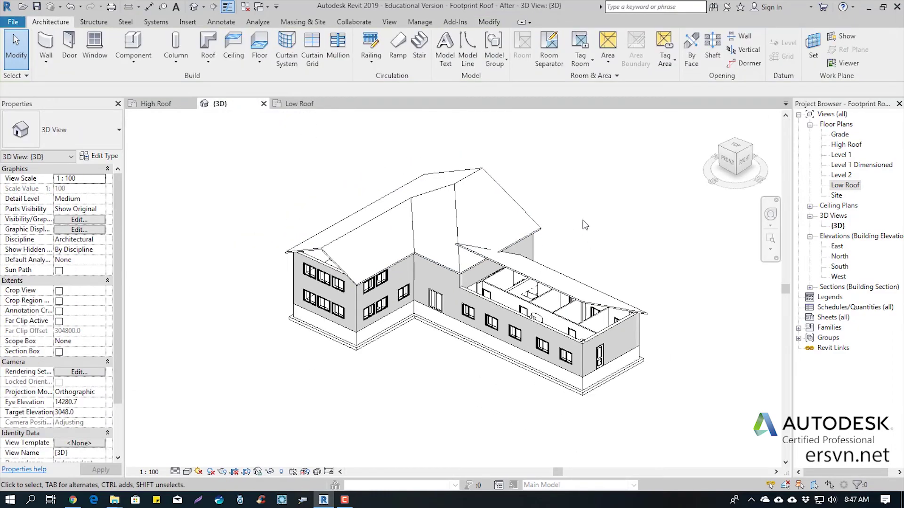
{"action": "middle_click_drag", "start_coordinate": [557, 212], "coordinate": [558, 212], "text": "shift"}
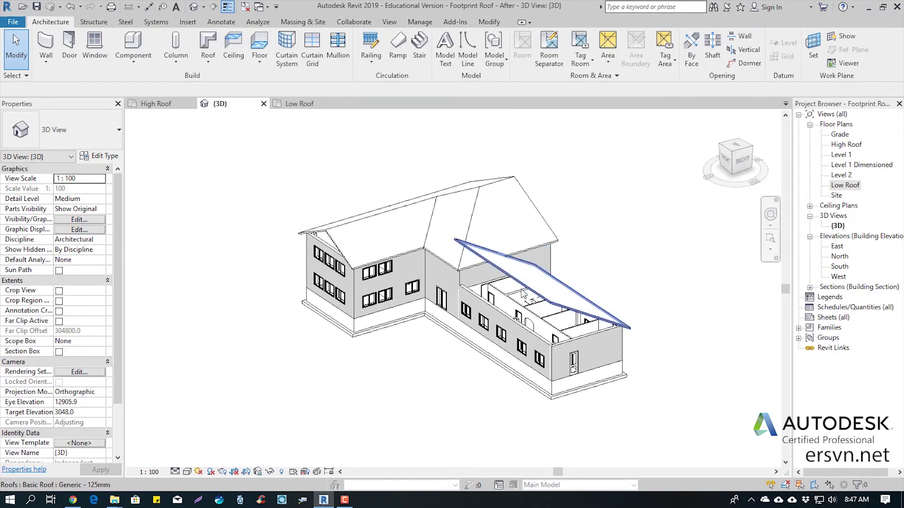
{"action": "left_click", "coordinate": [525, 290]}
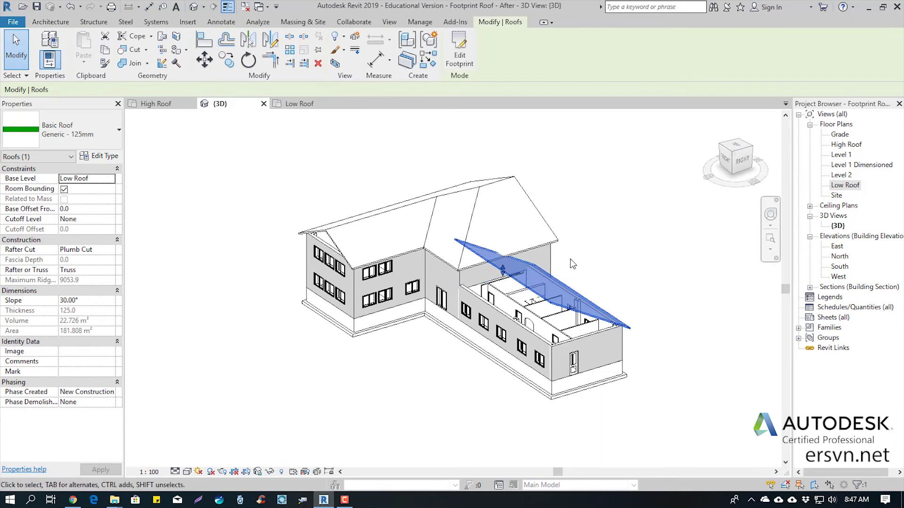
{"action": "middle_click_drag", "start_coordinate": [594, 241], "coordinate": [474, 272]}
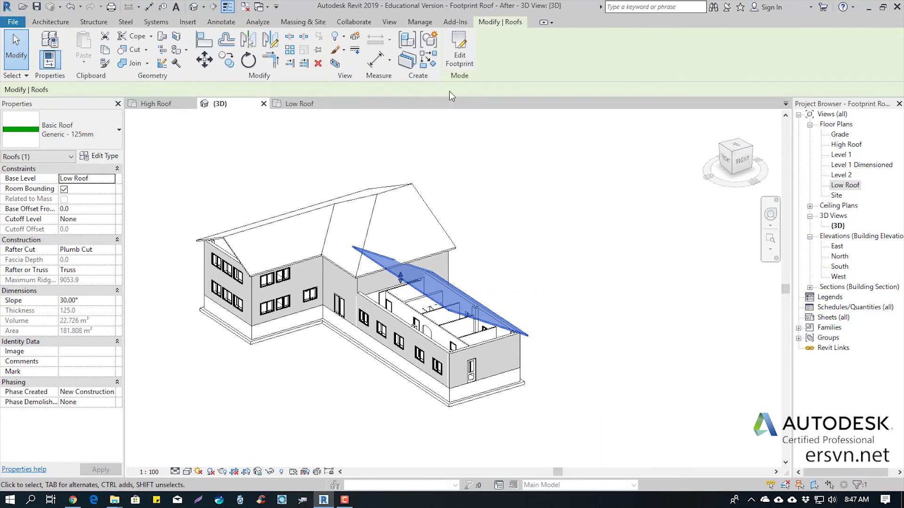
Step: Change the low roof's slope-defining edge from 30° to 15° and finish the sketch
{"action": "left_click", "coordinate": [460, 53]}
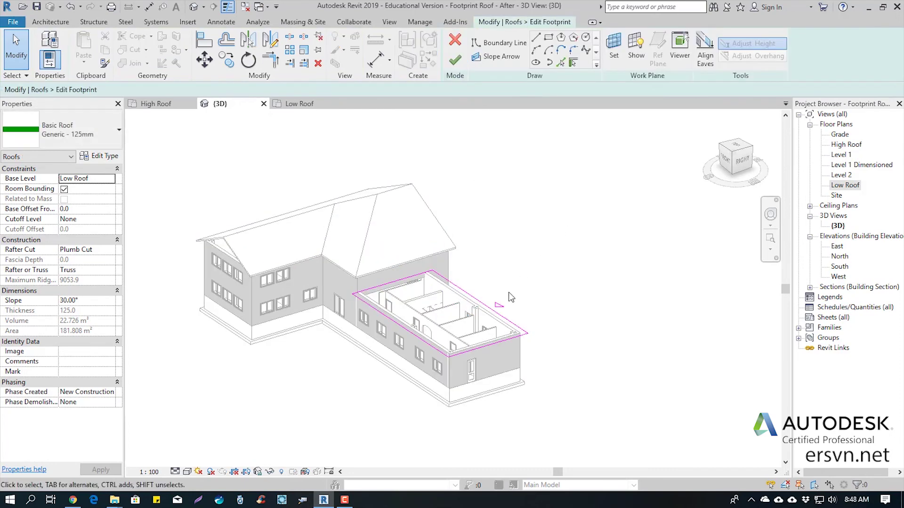
{"action": "scroll", "coordinate": [510, 296], "scroll_direction": "up", "scroll_amount": 1}
{"action": "left_click", "coordinate": [476, 304]}
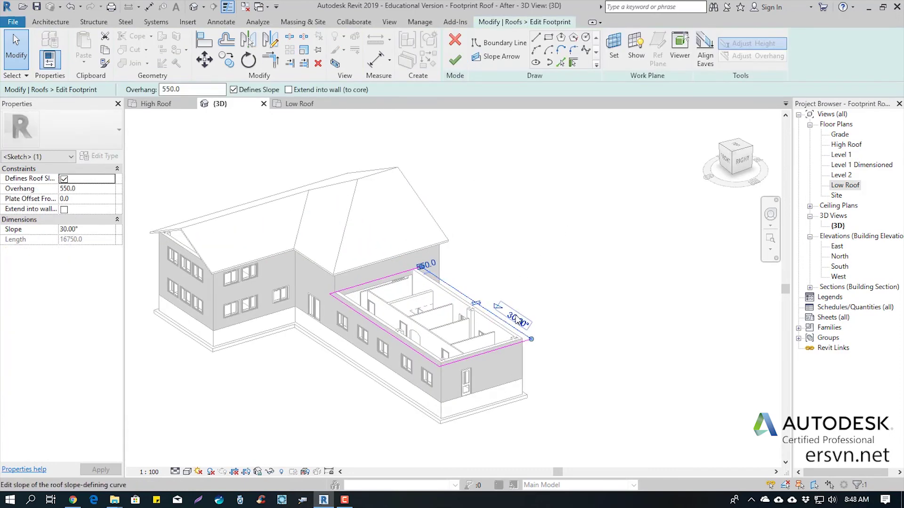
{"action": "left_click", "coordinate": [518, 322]}
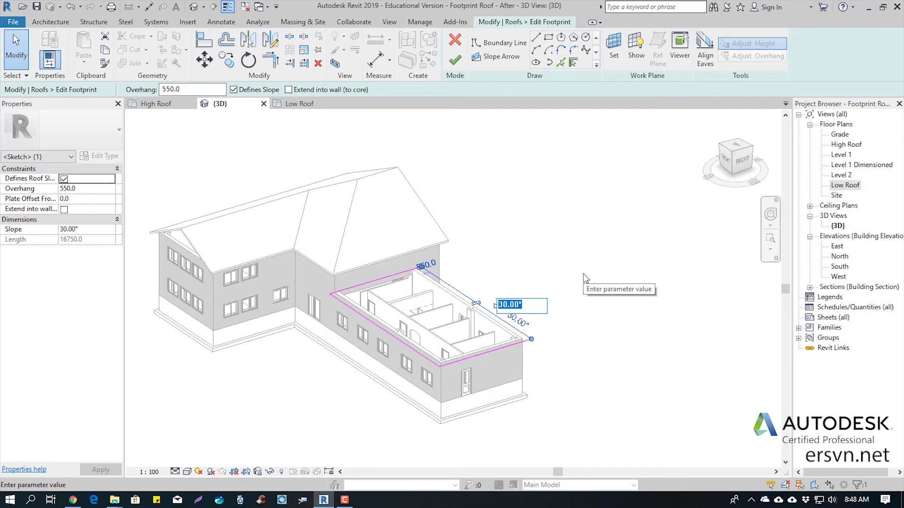
{"action": "type", "text": "15"}
{"action": "key", "text": "Return"}
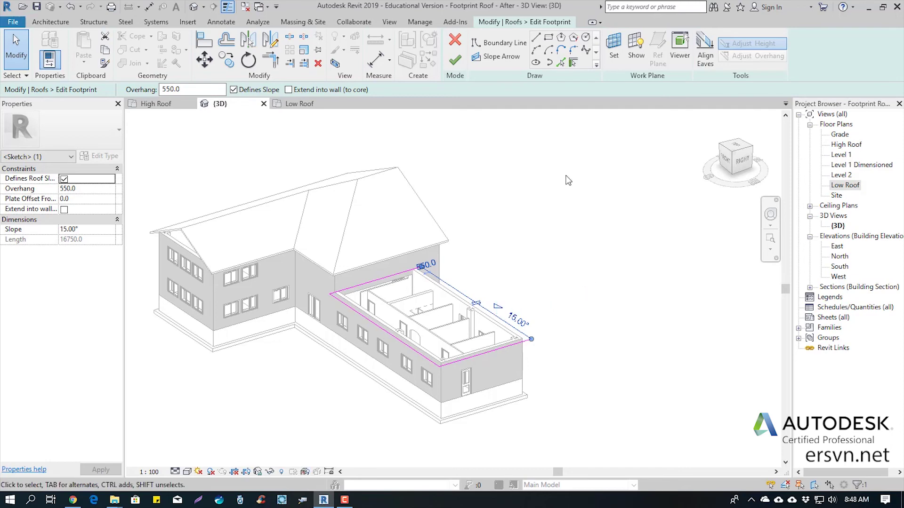
{"action": "left_click", "coordinate": [459, 62]}
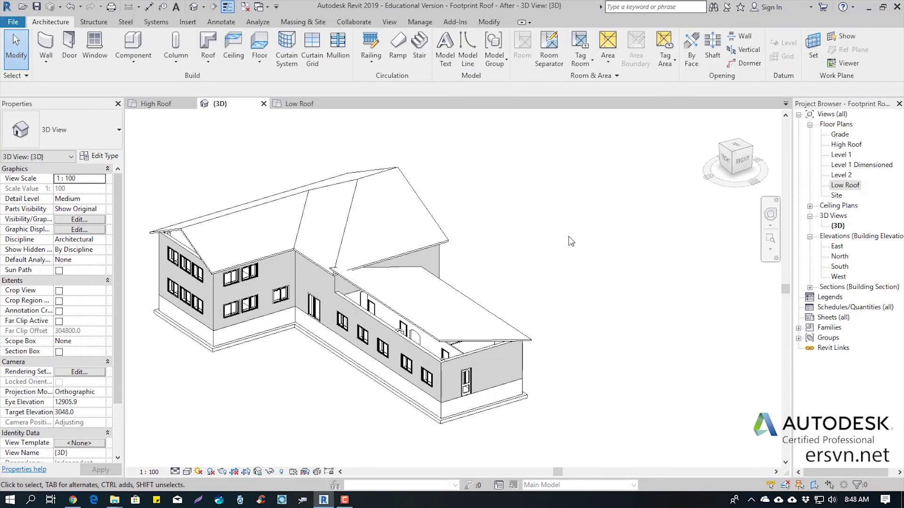
Step: Edit the low roof's right footprint line slope to 12 and rebuild the roof
{"action": "mouse_move", "coordinate": [571, 241]}
{"action": "middle_mouse_down", "text": "shift"}
{"action": "mouse_move", "coordinate": [520, 247]}
{"action": "mouse_move", "coordinate": [579, 232]}
{"action": "mouse_move", "coordinate": [571, 246]}
{"action": "mouse_move", "coordinate": [571, 238]}
{"action": "mouse_move", "coordinate": [500, 279]}
{"action": "middle_mouse_up", "text": "shift"}
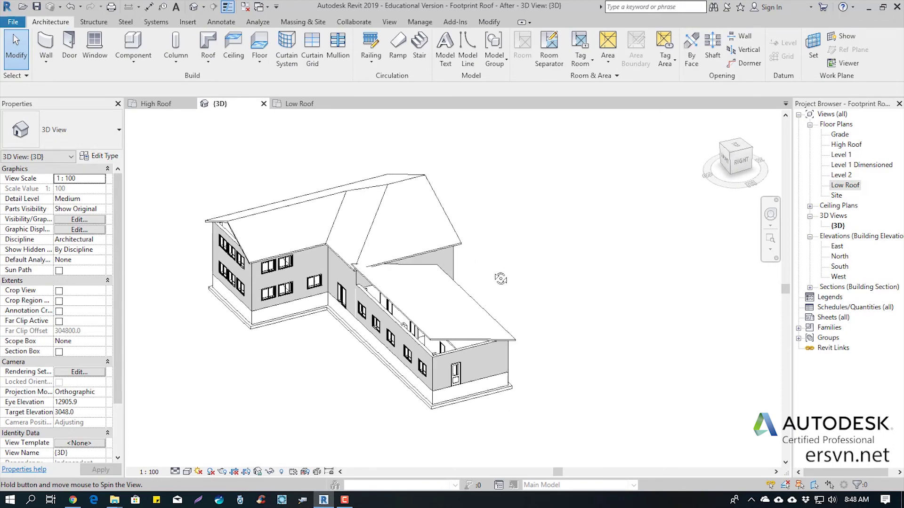
{"action": "left_click", "coordinate": [464, 292]}
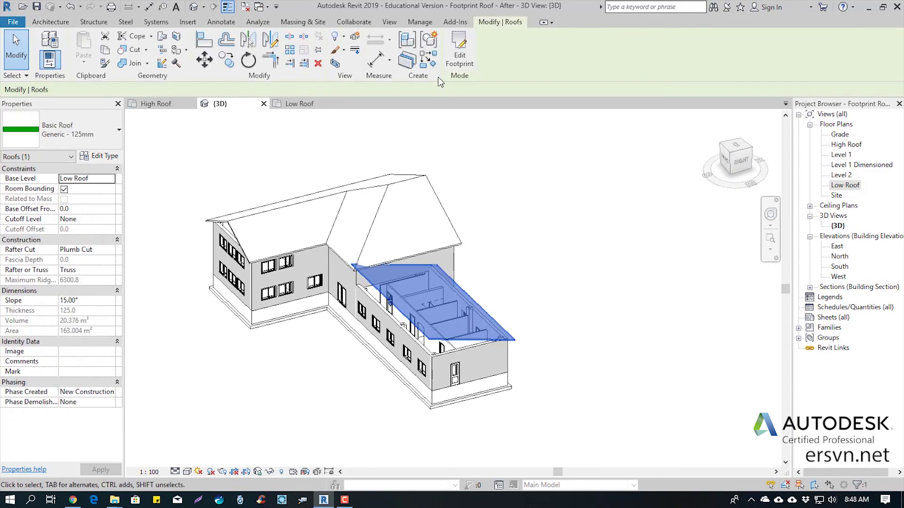
{"action": "left_click", "coordinate": [459, 52]}
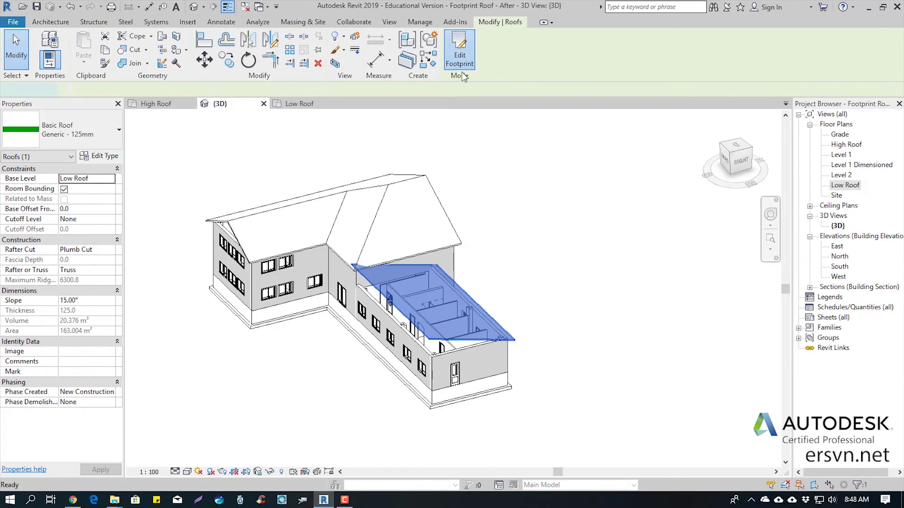
{"action": "left_click", "coordinate": [495, 314]}
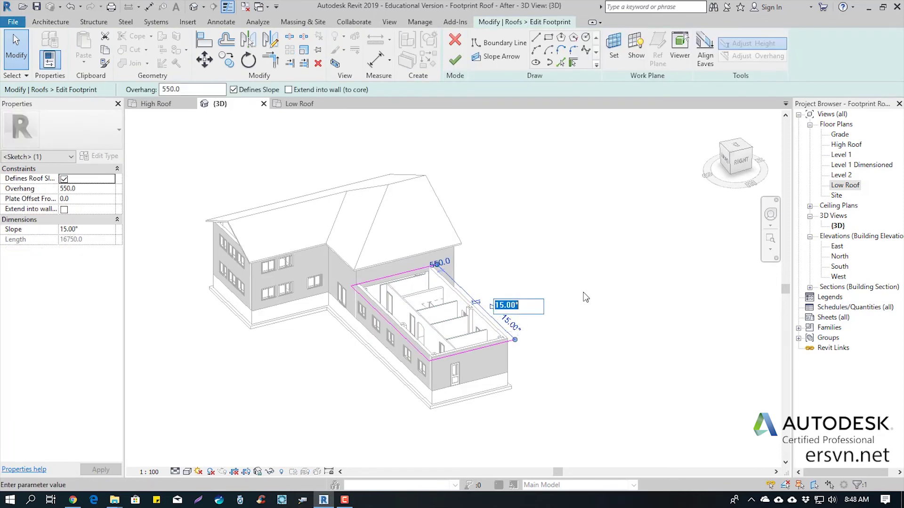
{"action": "type", "text": "12"}
{"action": "left_click", "coordinate": [454, 60]}
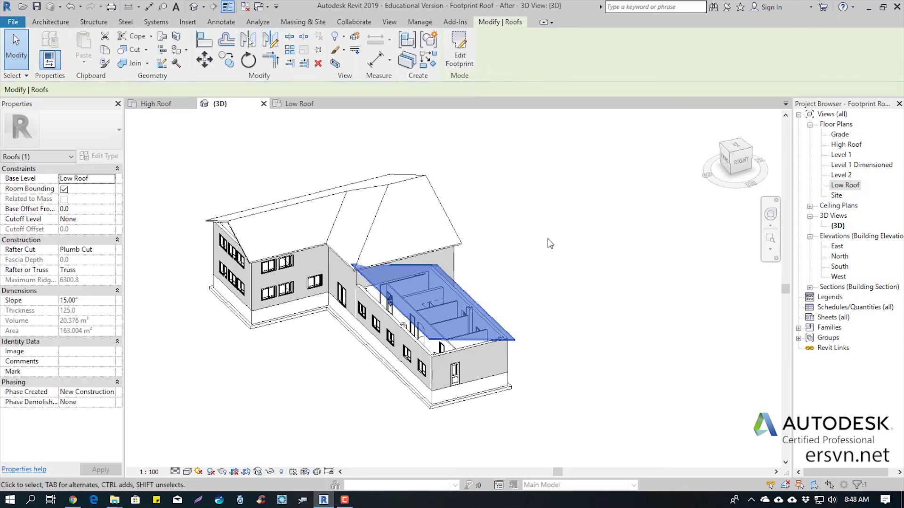
{"action": "left_click", "coordinate": [553, 264]}
{"action": "middle_click_drag", "start_coordinate": [519, 282], "coordinate": [537, 241], "text": "shift"}
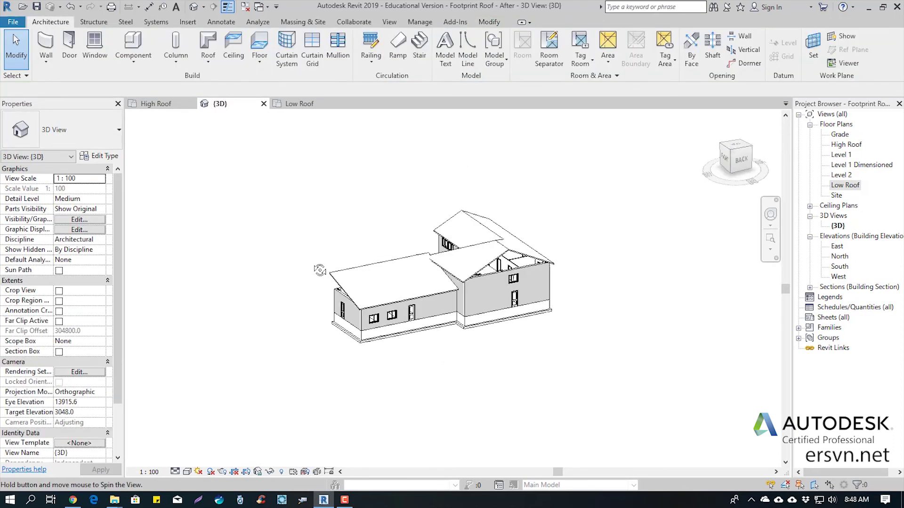
{"action": "scroll", "coordinate": [471, 244], "scroll_direction": "up", "scroll_amount": 2}
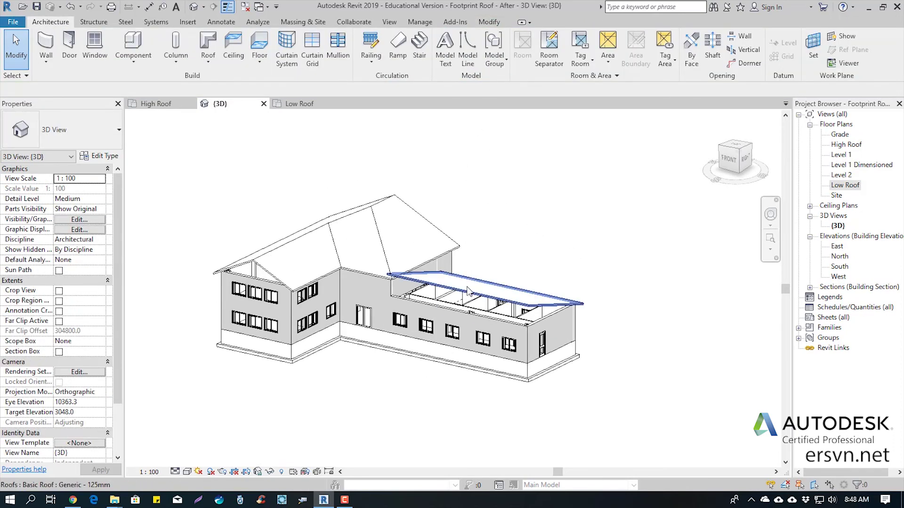
{"action": "mouse_move", "coordinate": [466, 293]}
{"action": "middle_mouse_down", "text": "shift"}
{"action": "mouse_move", "coordinate": [444, 322]}
{"action": "mouse_move", "coordinate": [464, 306]}
{"action": "middle_mouse_up", "text": "shift"}
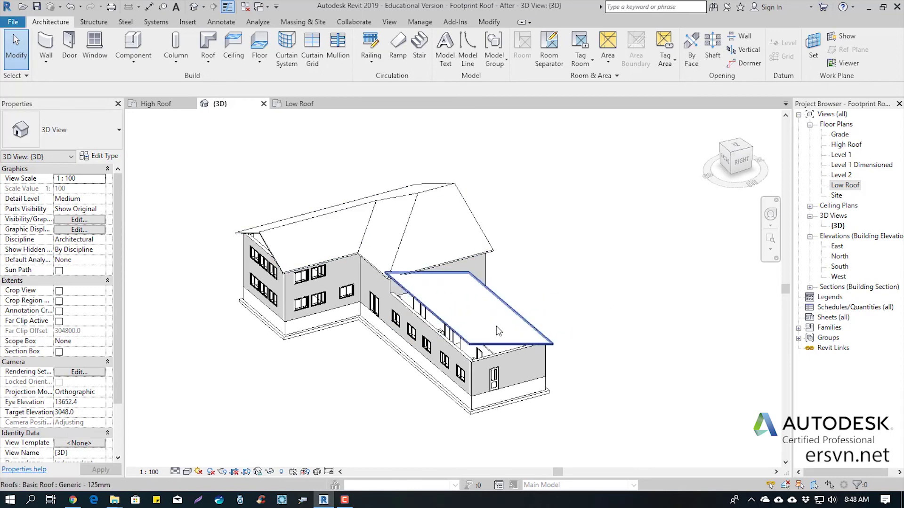
{"action": "middle_click_drag", "start_coordinate": [527, 299], "coordinate": [554, 298]}
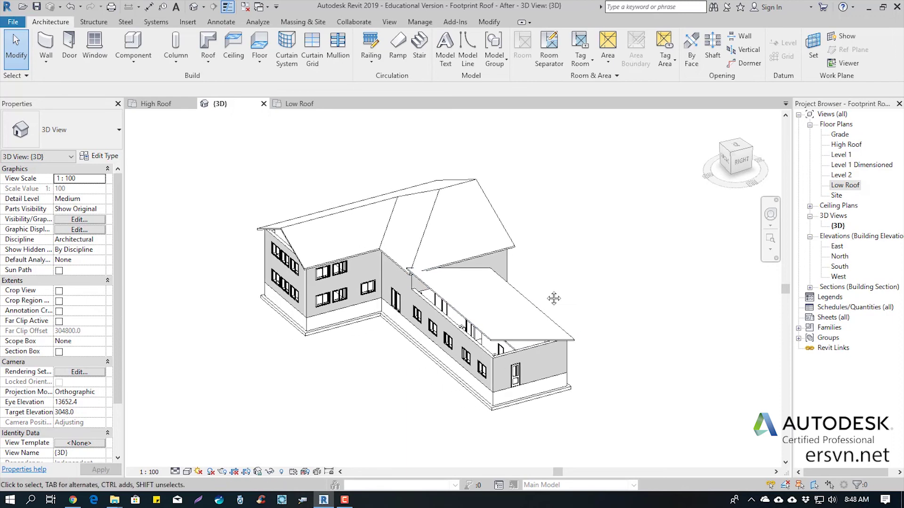
{"action": "left_click", "coordinate": [208, 59]}
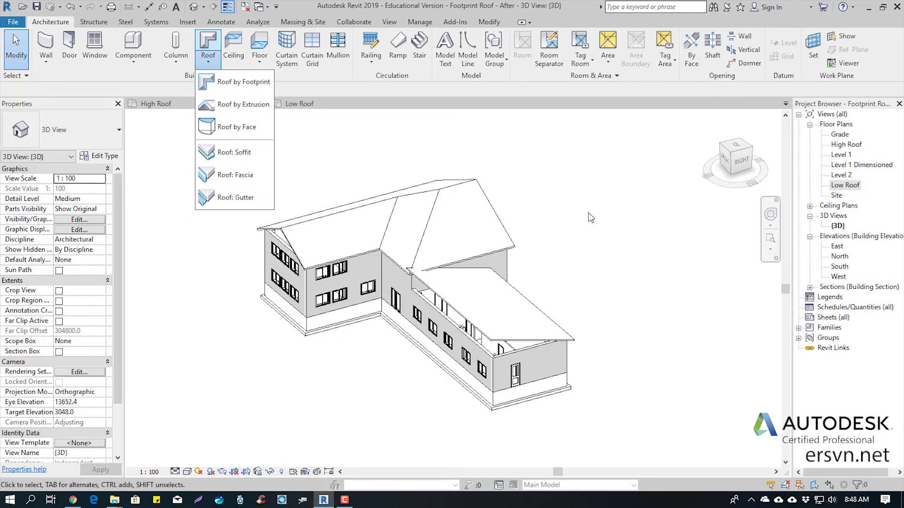
{"action": "left_click", "coordinate": [591, 217]}
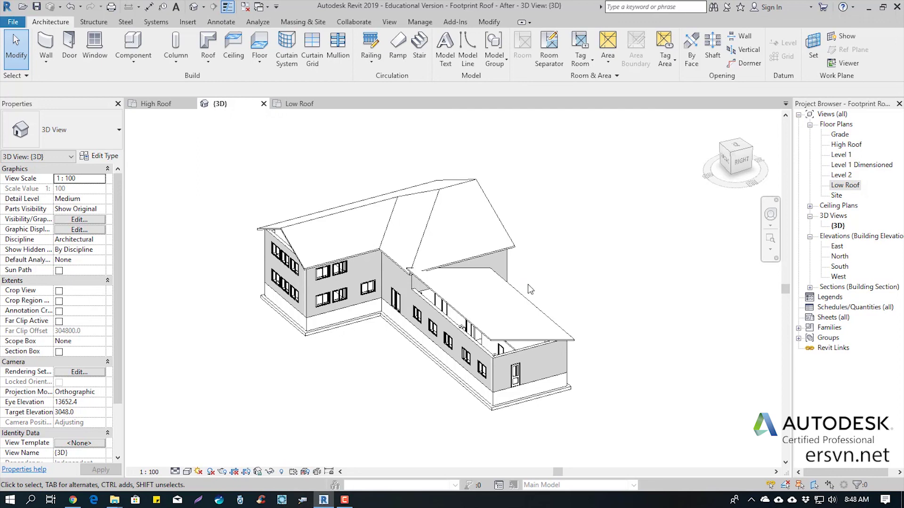
{"action": "mouse_move", "coordinate": [529, 289]}
{"action": "middle_mouse_down", "text": "shift"}
{"action": "mouse_move", "coordinate": [568, 265]}
{"action": "mouse_move", "coordinate": [575, 272]}
{"action": "middle_mouse_up", "text": "shift"}
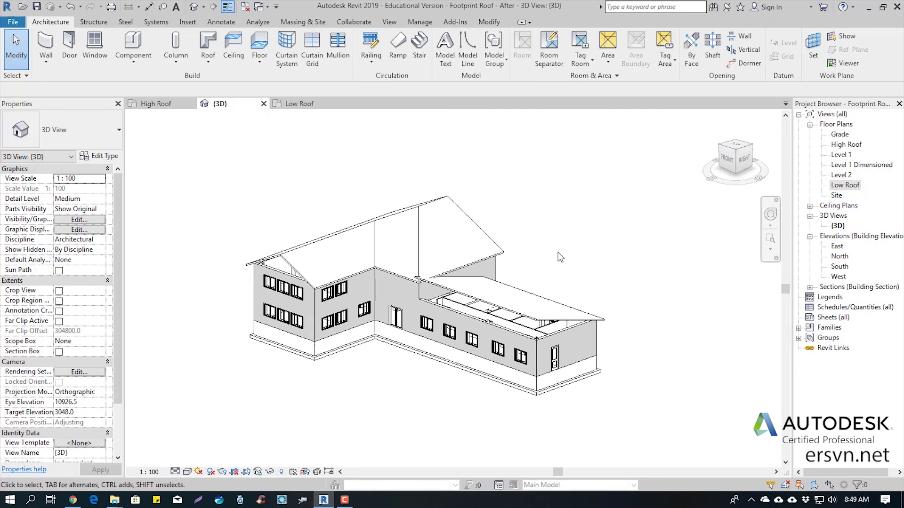